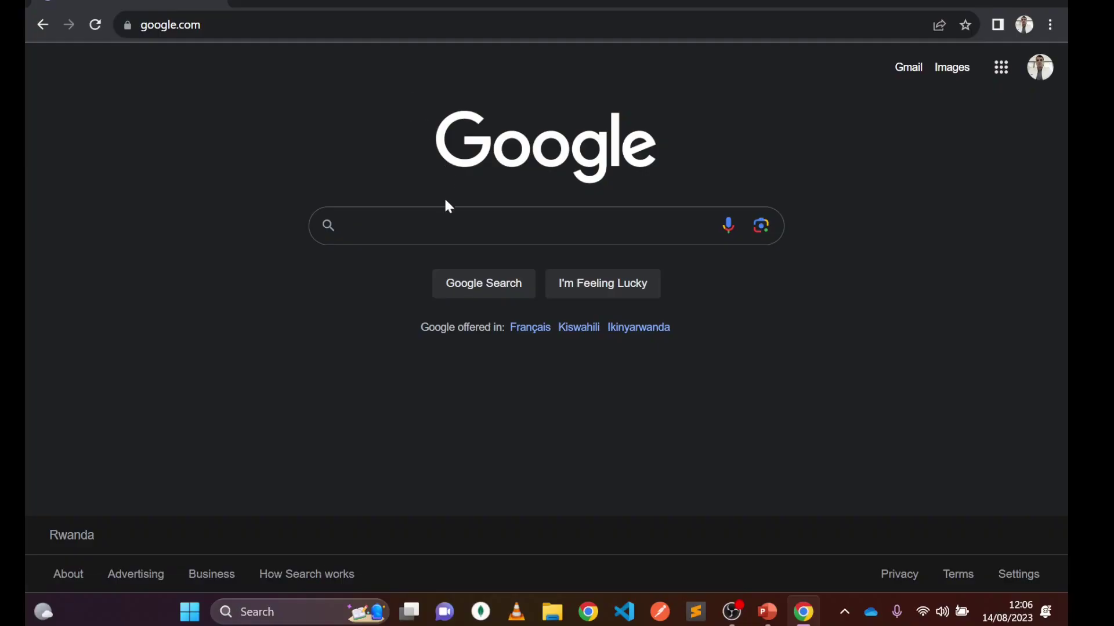
Search Google for 'python'
click(445, 225)
text(python)
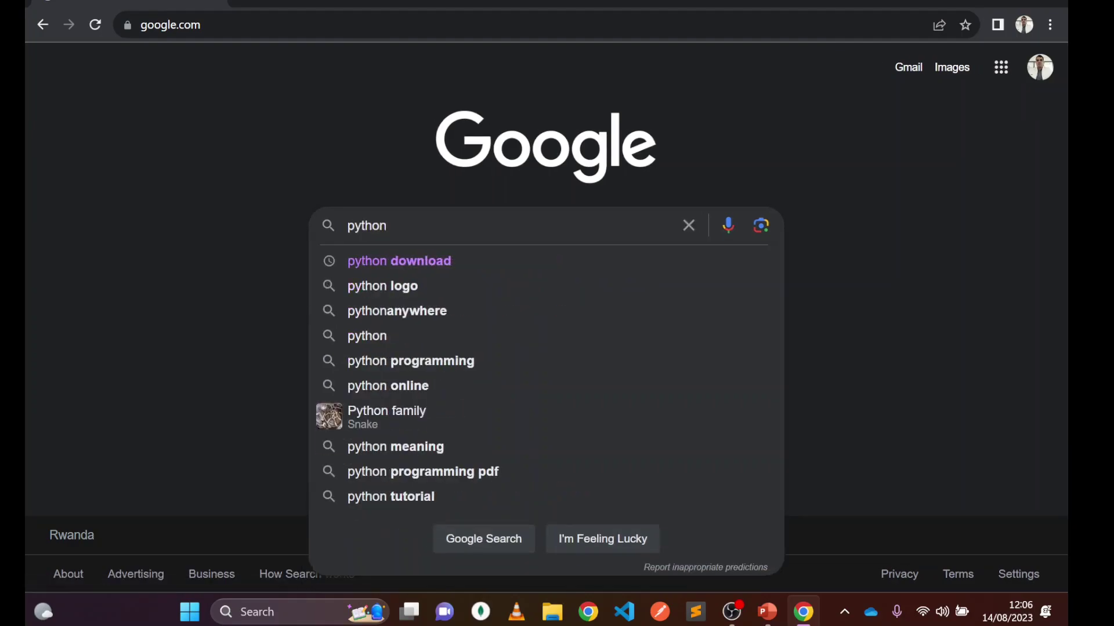
key(Return)
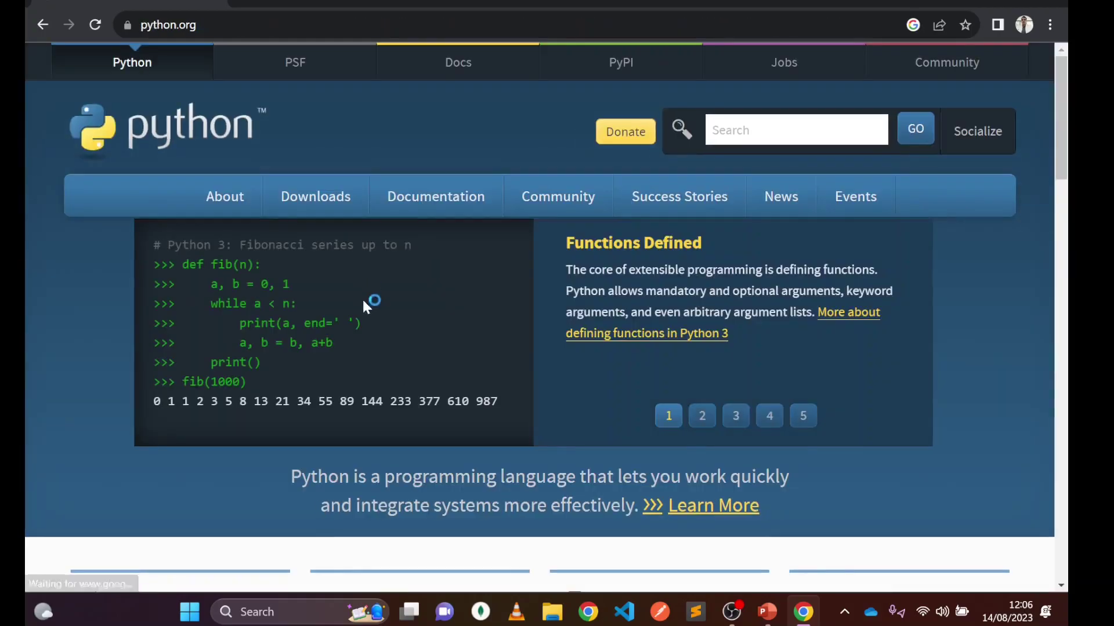
Download python-3.11.4-amd64.exe from python.org and show it in the Downloads folder
mouse_move(352, 230)
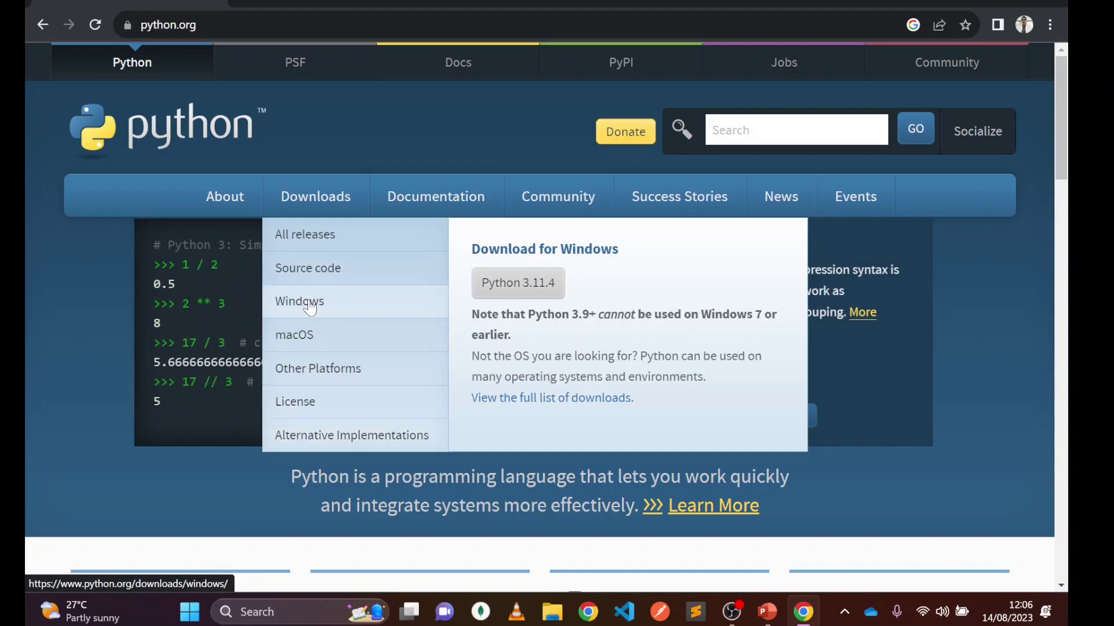
click(530, 284)
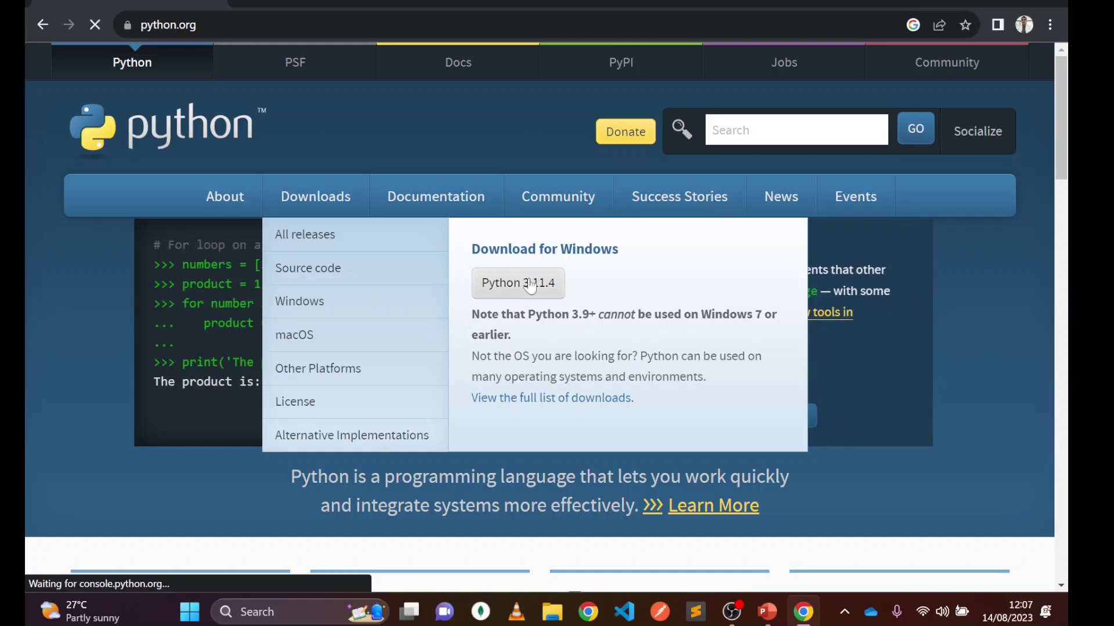
click(966, 27)
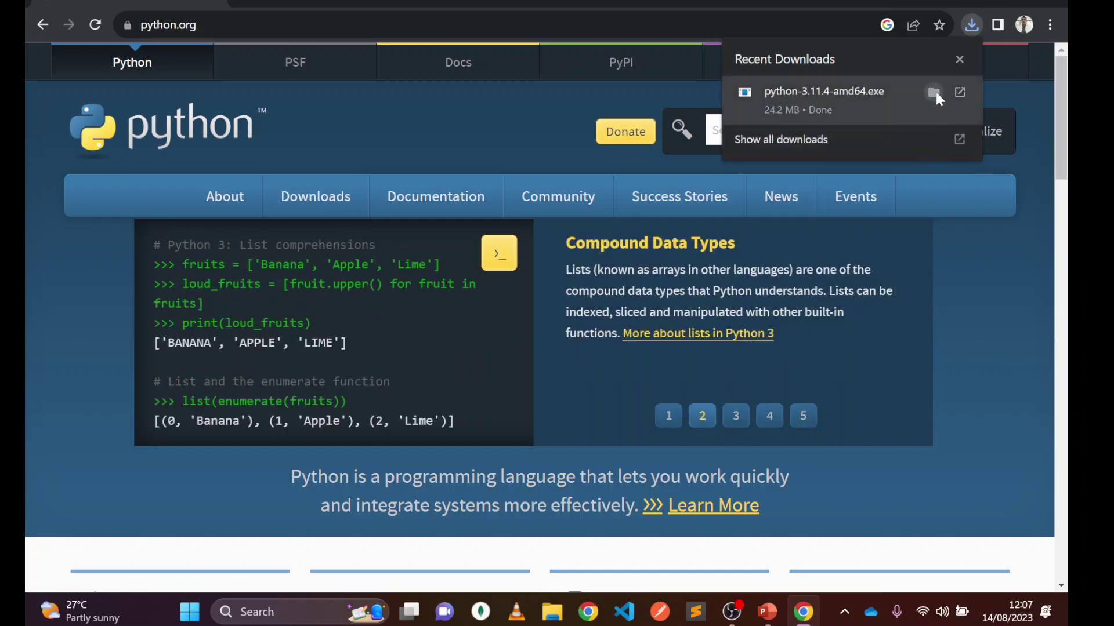
click(933, 94)
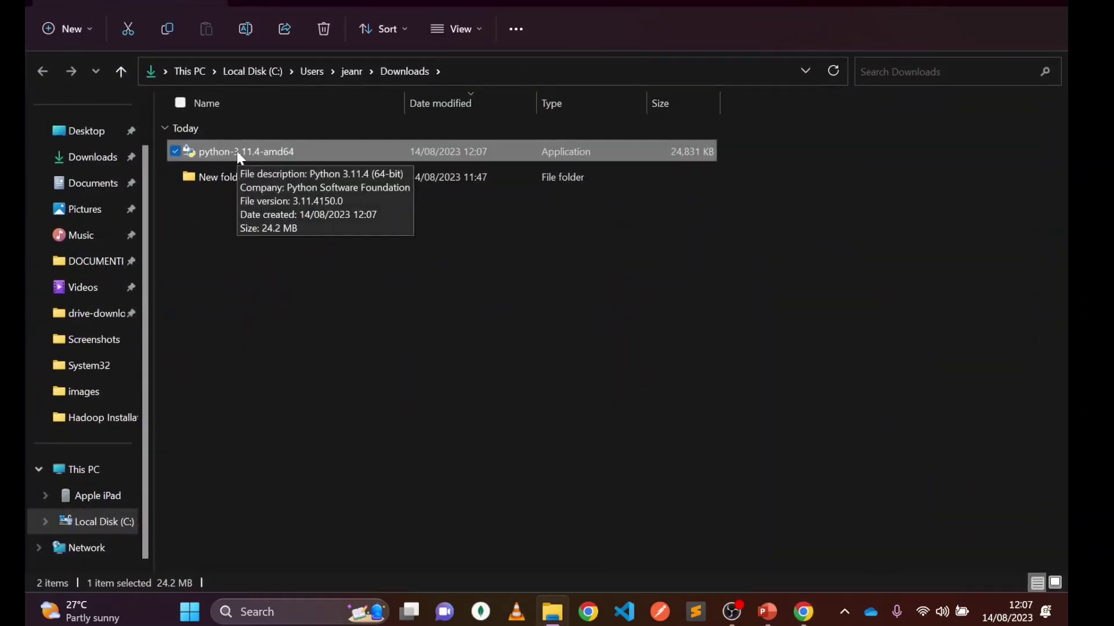
Run python-3.11.4-amd64 from the Downloads folder to open the 64-bit Setup window
double_click(274, 151)
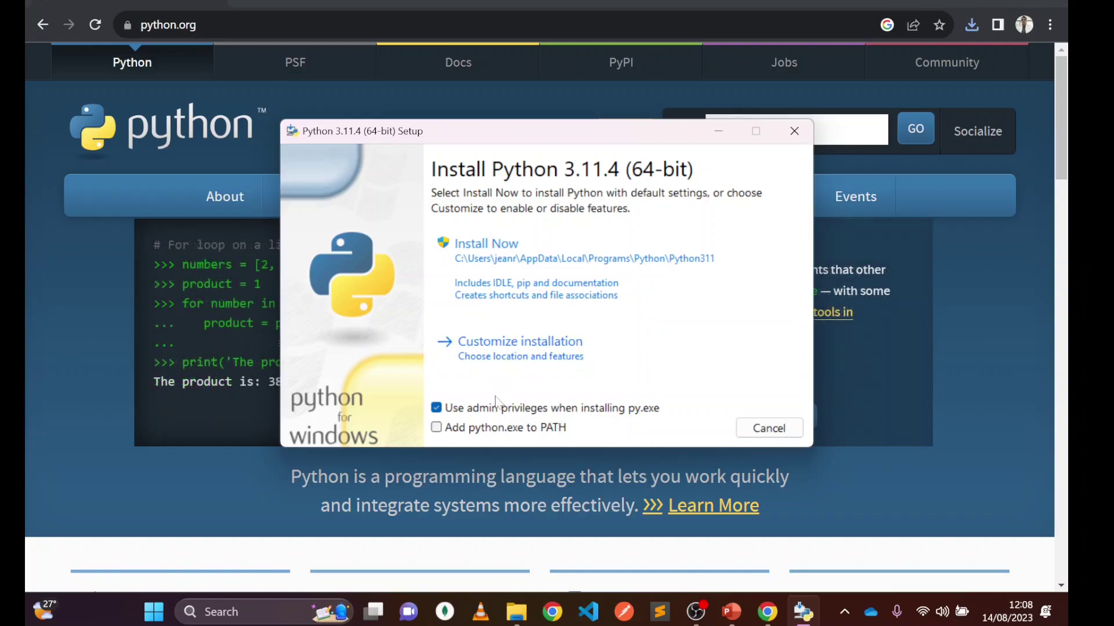
Add python.exe to PATH and choose a customised install with pip and all optional features kept
click(436, 432)
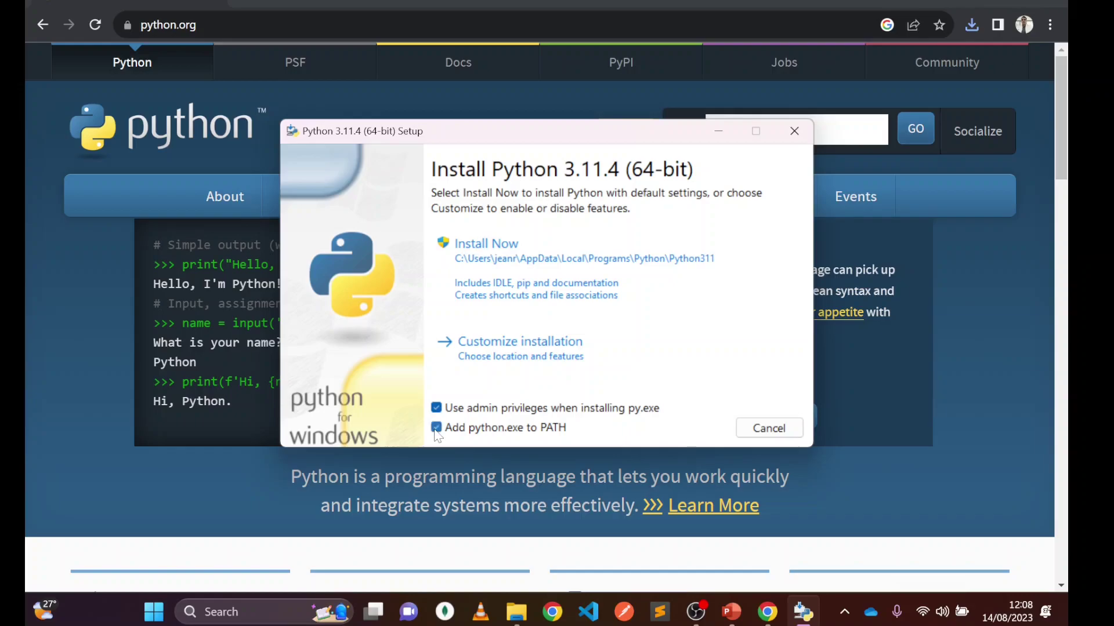
click(518, 356)
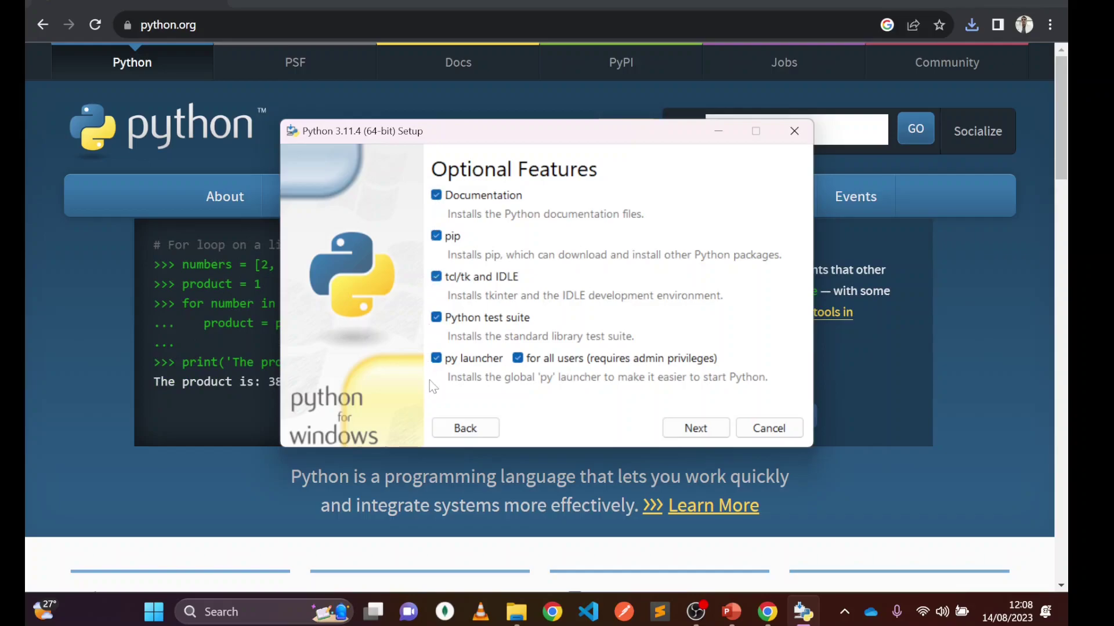
click(437, 238)
click(438, 239)
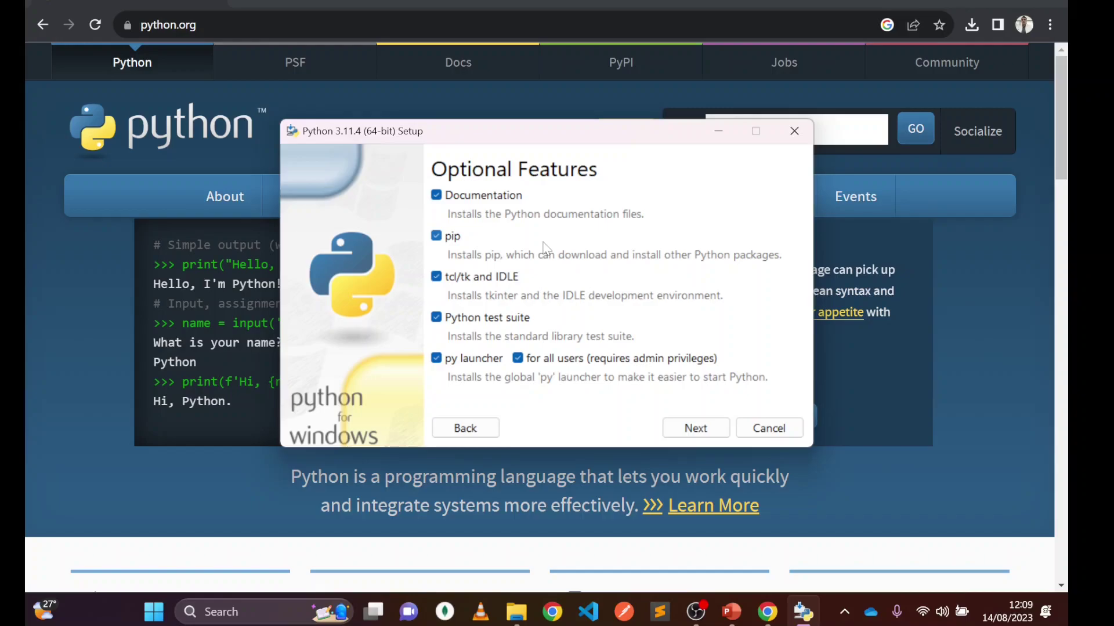
click(696, 428)
drag(438, 380, 737, 392)
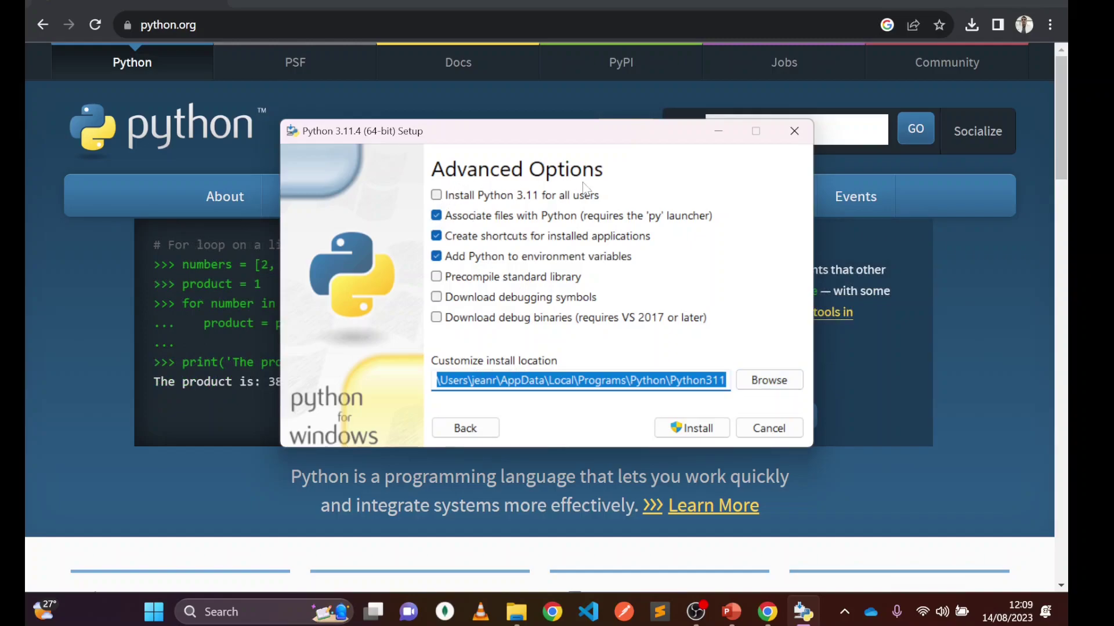
Install for all users and change the install location to C:\Python311
click(439, 199)
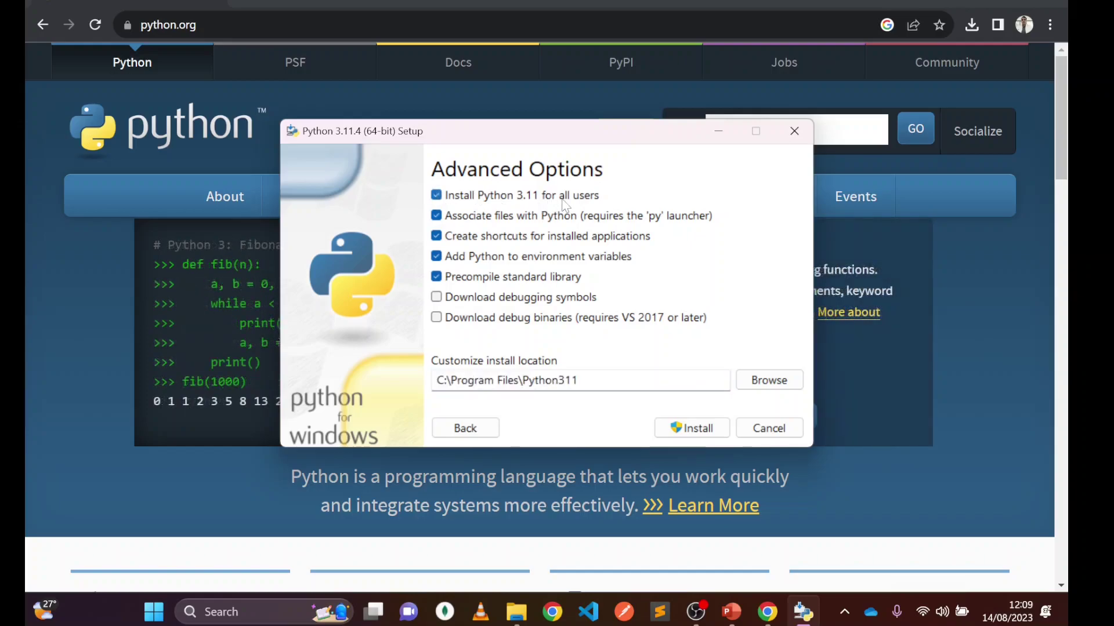
click(438, 198)
click(439, 198)
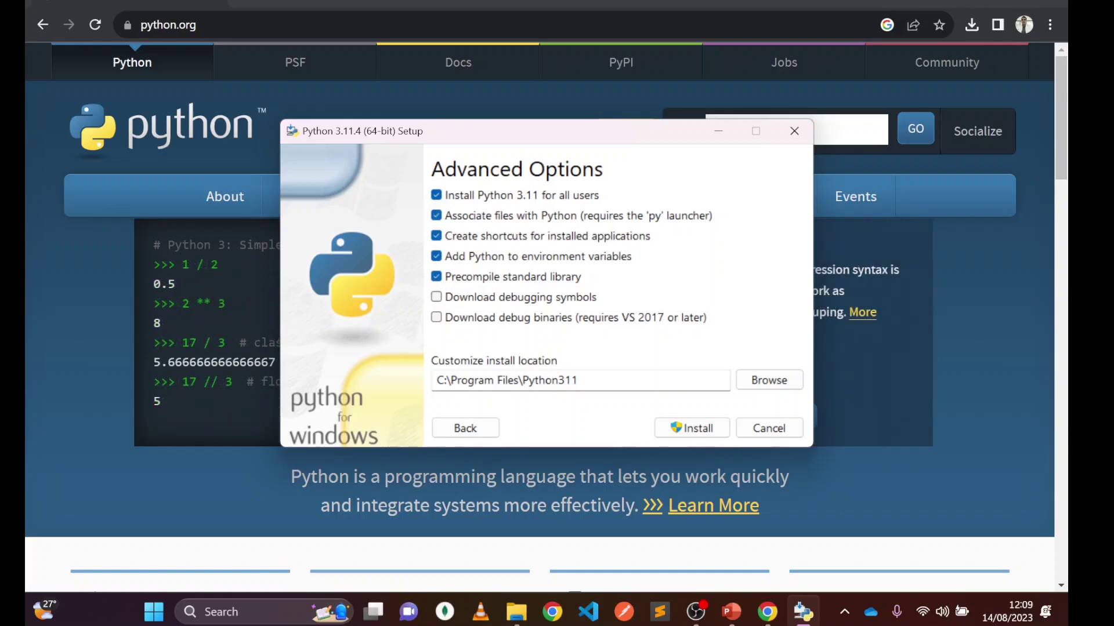
click(577, 380)
key(Left)
key(Left)
key(Left)
key(Left)
key(Left)
key(Left)
key(Left)
key(Left)
key(Left)
key(BackSpace)
key(BackSpace)
key(BackSpace)
key(BackSpace)
key(BackSpace)
key(BackSpace)
key(BackSpace)
key(BackSpace)
key(BackSpace)
key(BackSpace)
key(BackSpace)
key(BackSpace)
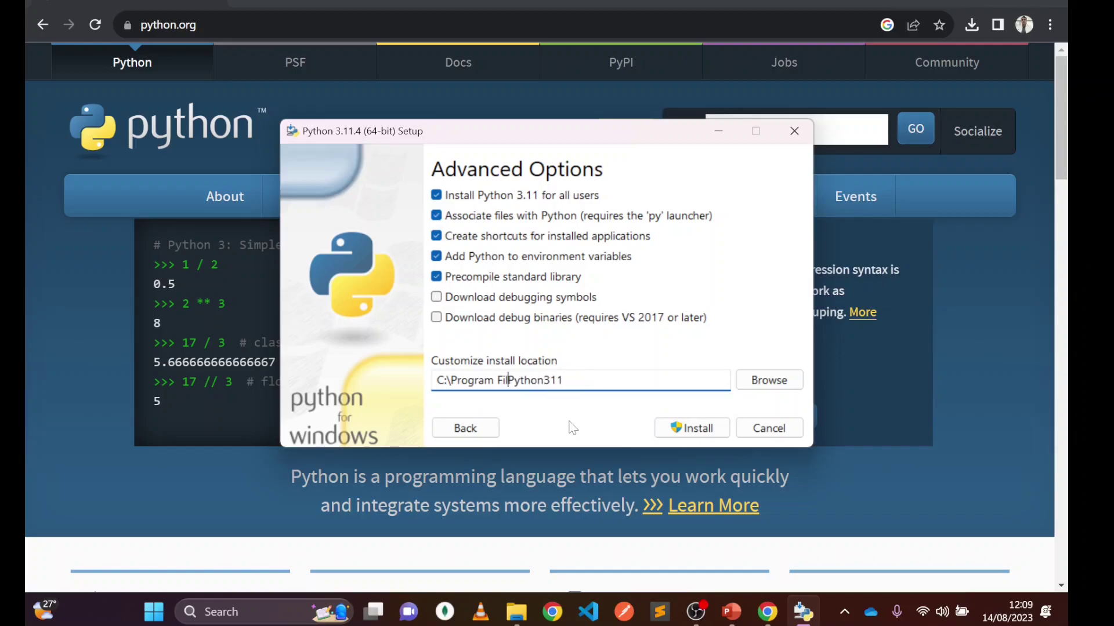
key(BackSpace)
key(BackSpace)
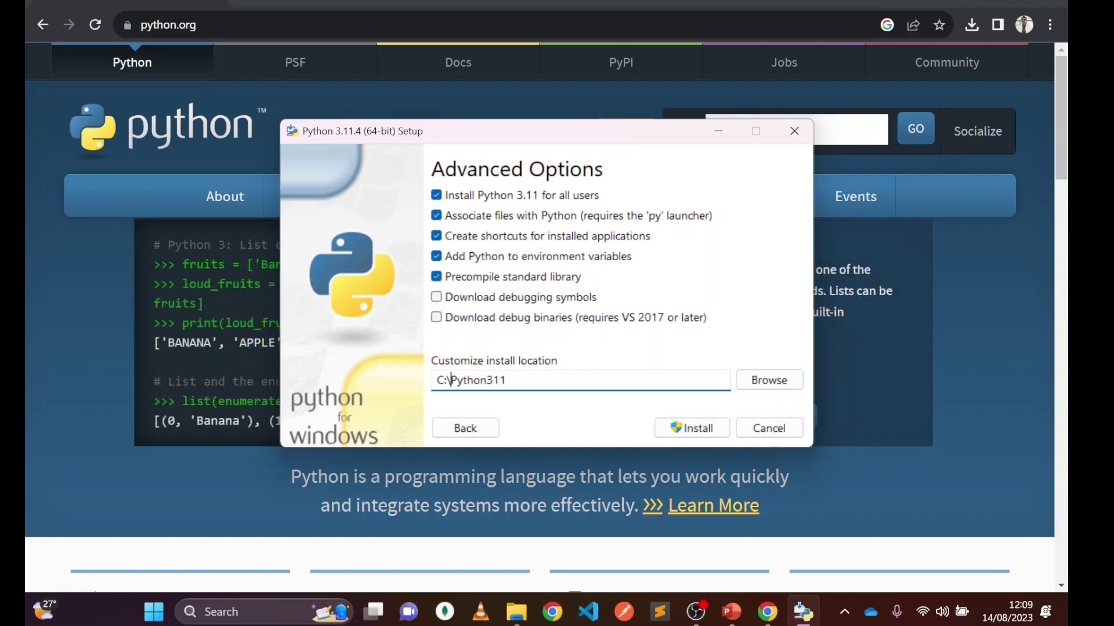
Run the installation, disable the path length limit, and close the installer
click(700, 430)
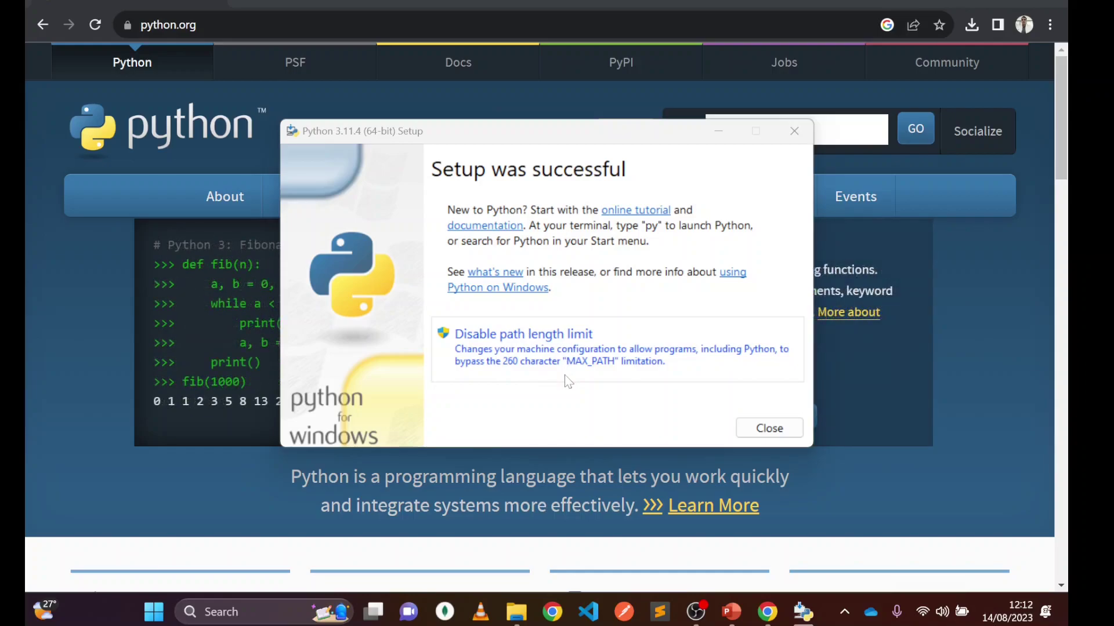
click(503, 351)
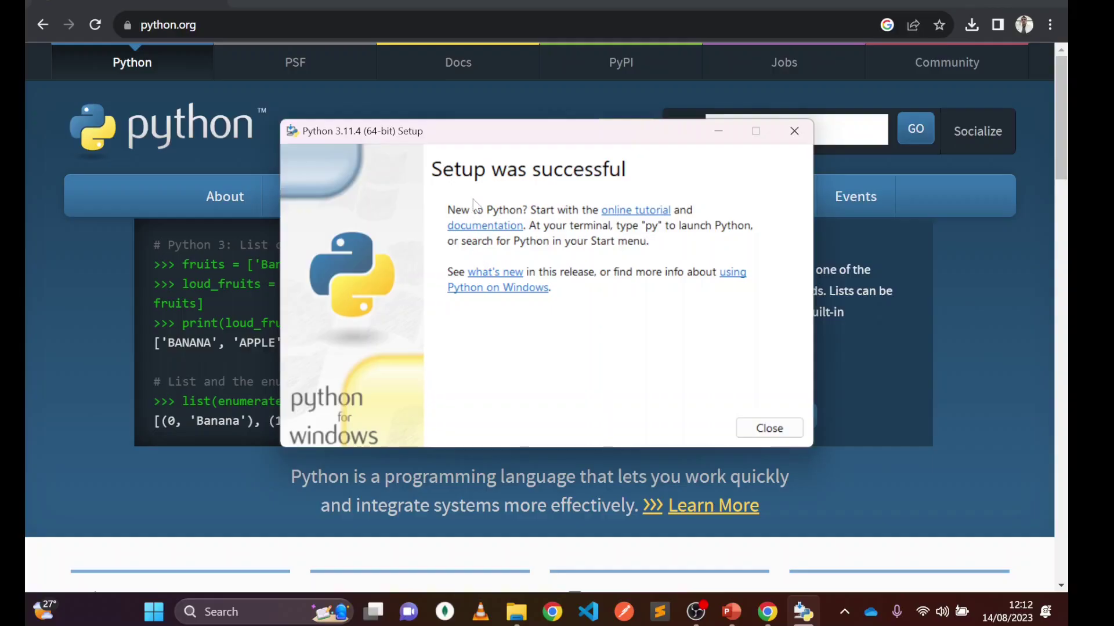
click(767, 429)
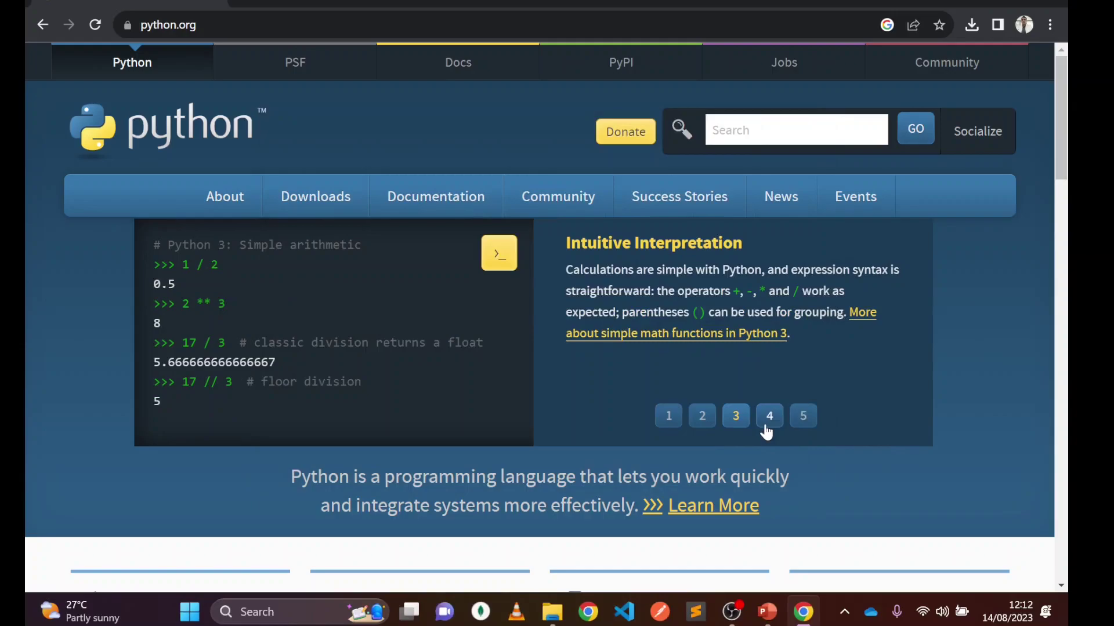
Run python in a maximised Command Prompt to confirm the 3.11.4 shell starts
key(super)
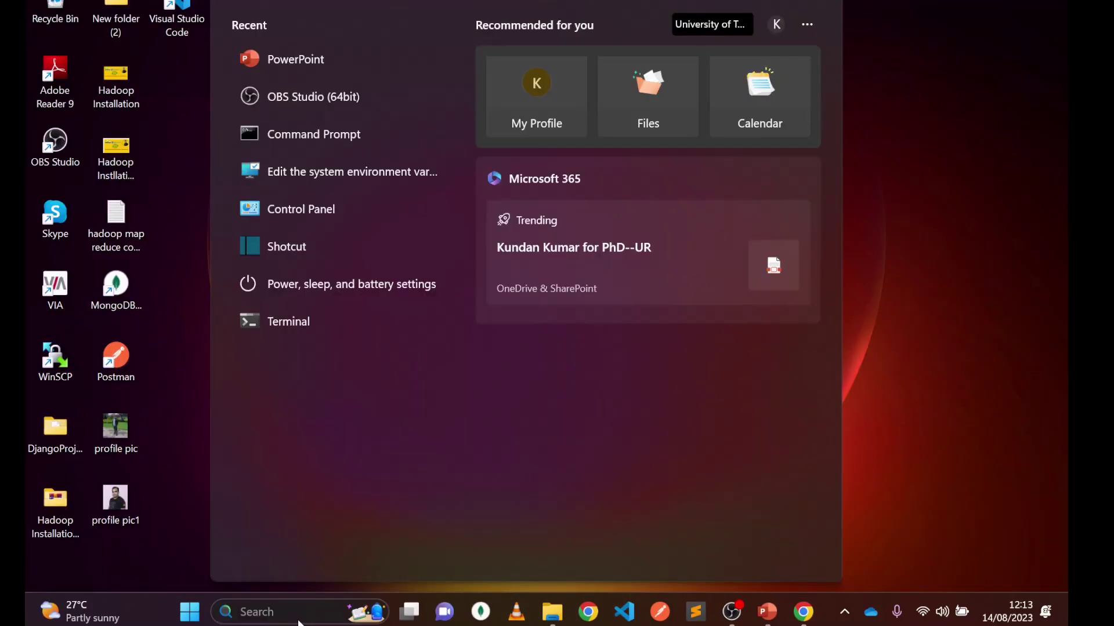
text(cmd)
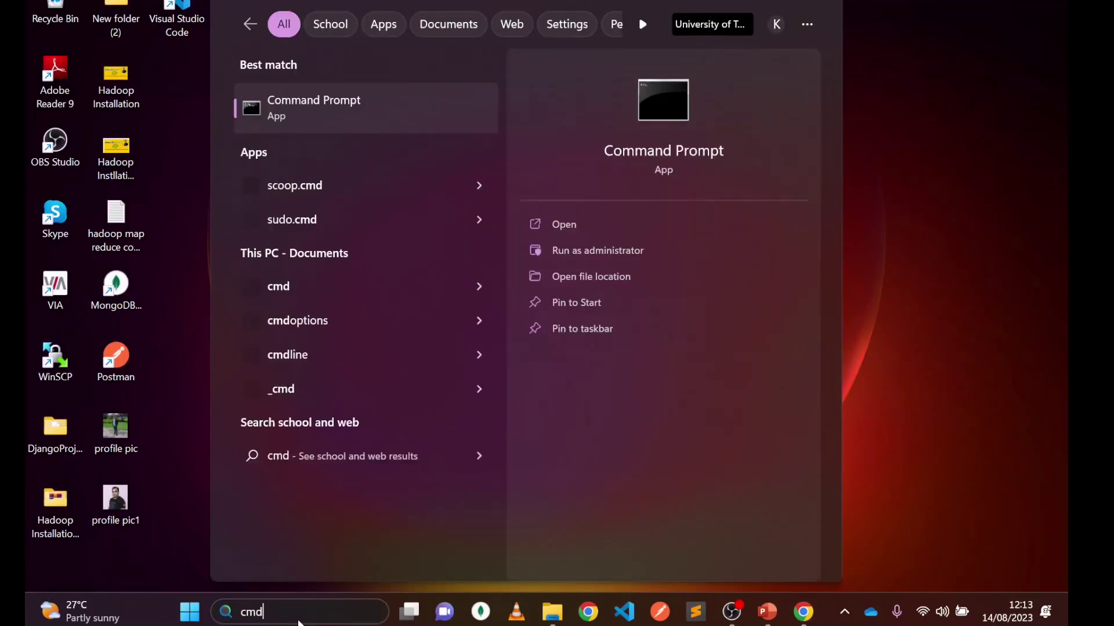
click(341, 118)
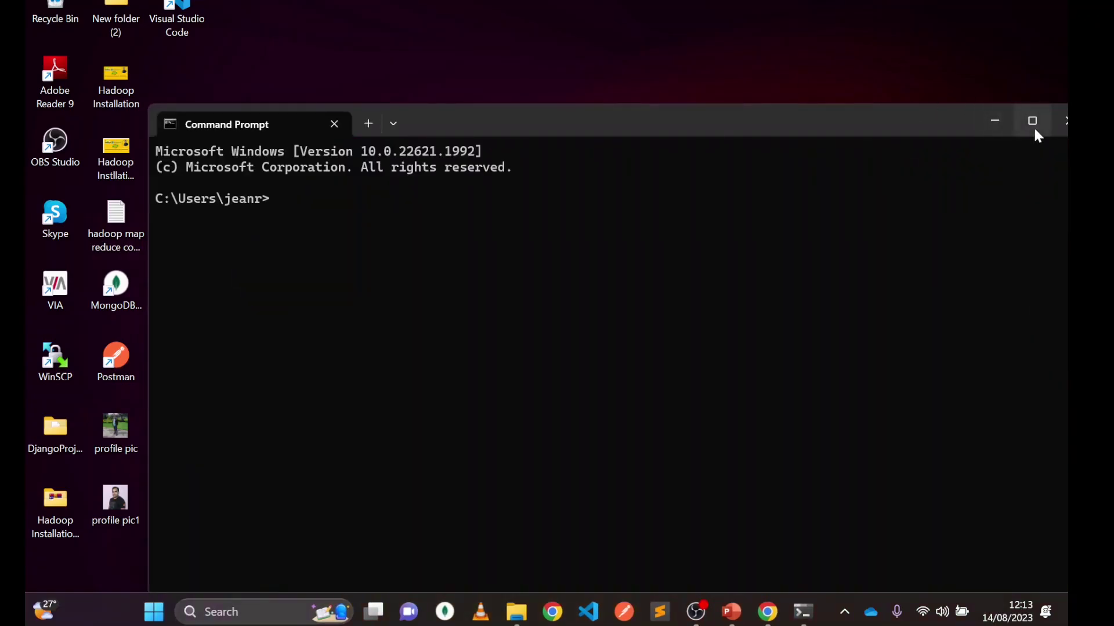
click(1032, 121)
text(python)
key(Return)
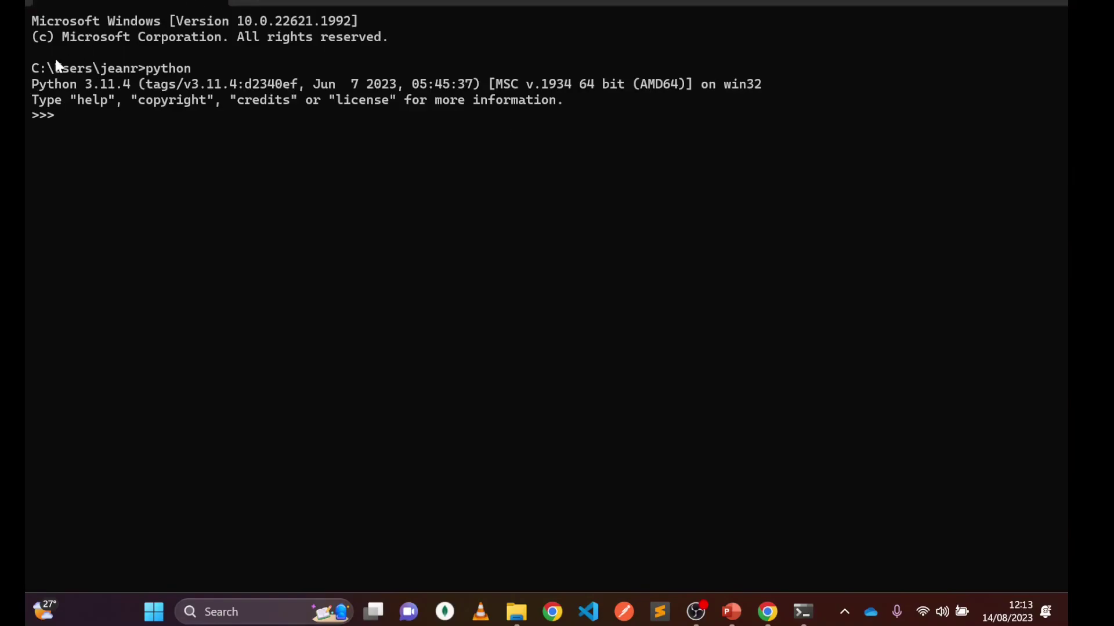
drag(34, 84, 595, 103)
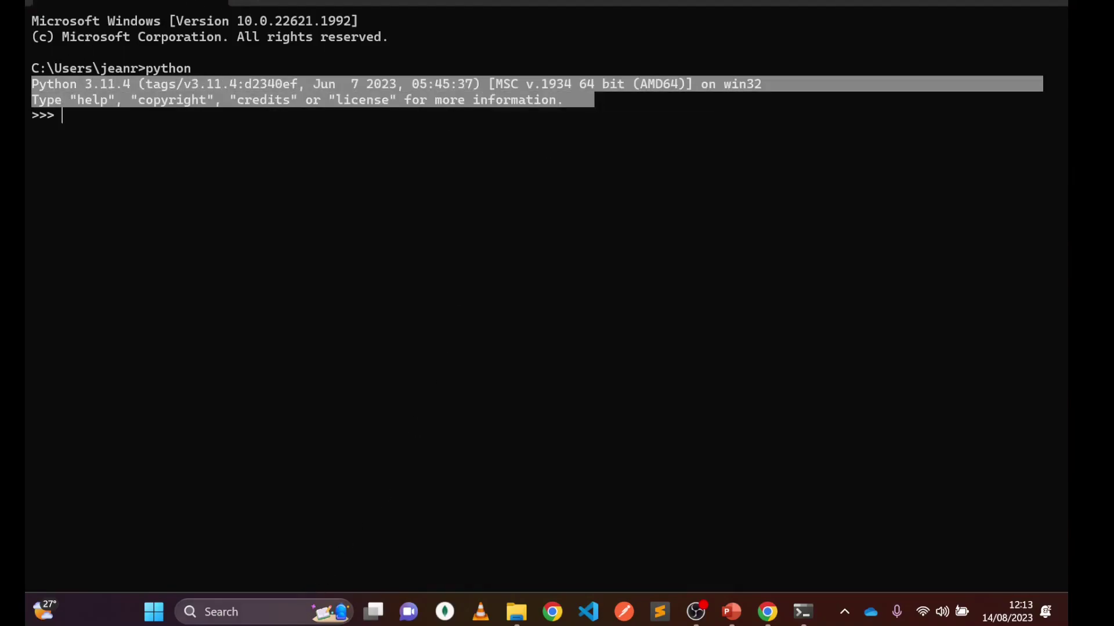
key(super+s)
Open the system Path variable for editing from the environment variables settings
text(en)
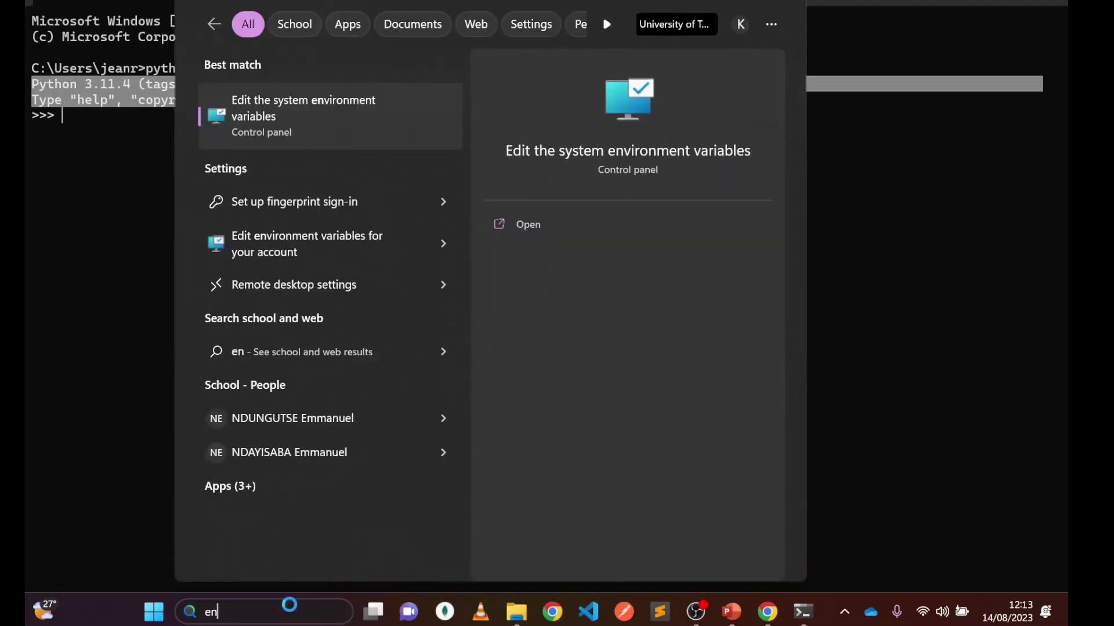
text(vironmen)
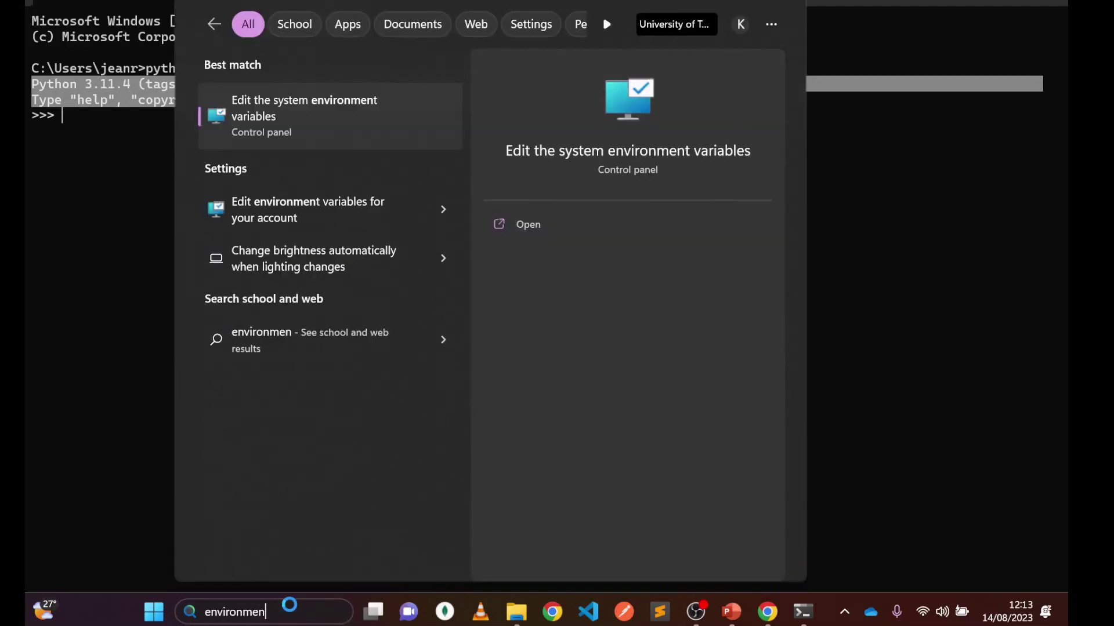
click(297, 110)
key(alt+n)
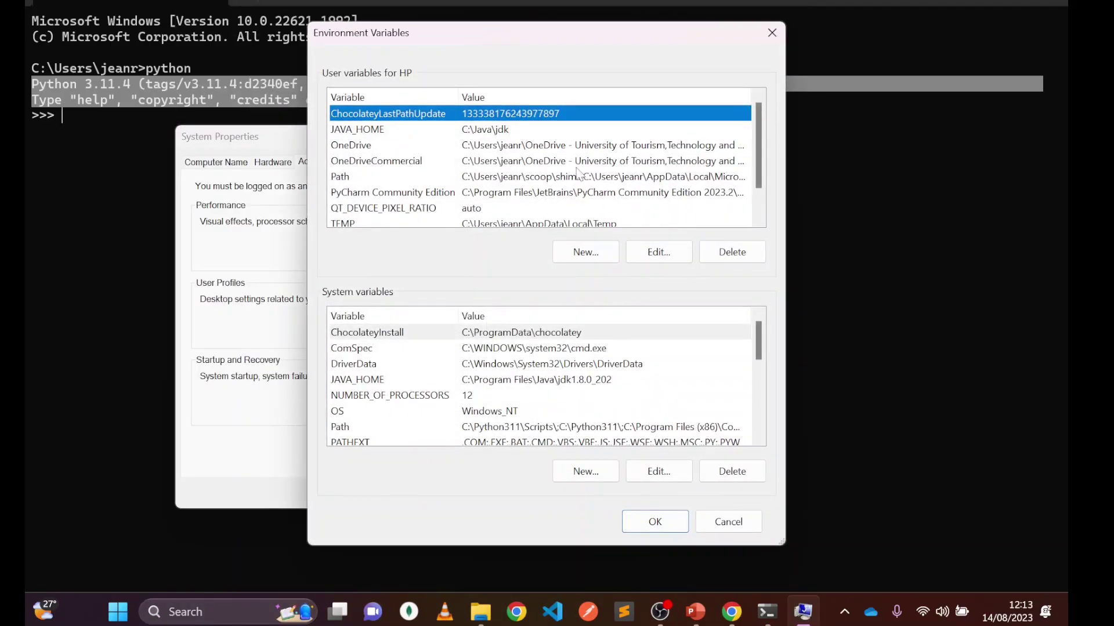
click(406, 426)
click(659, 471)
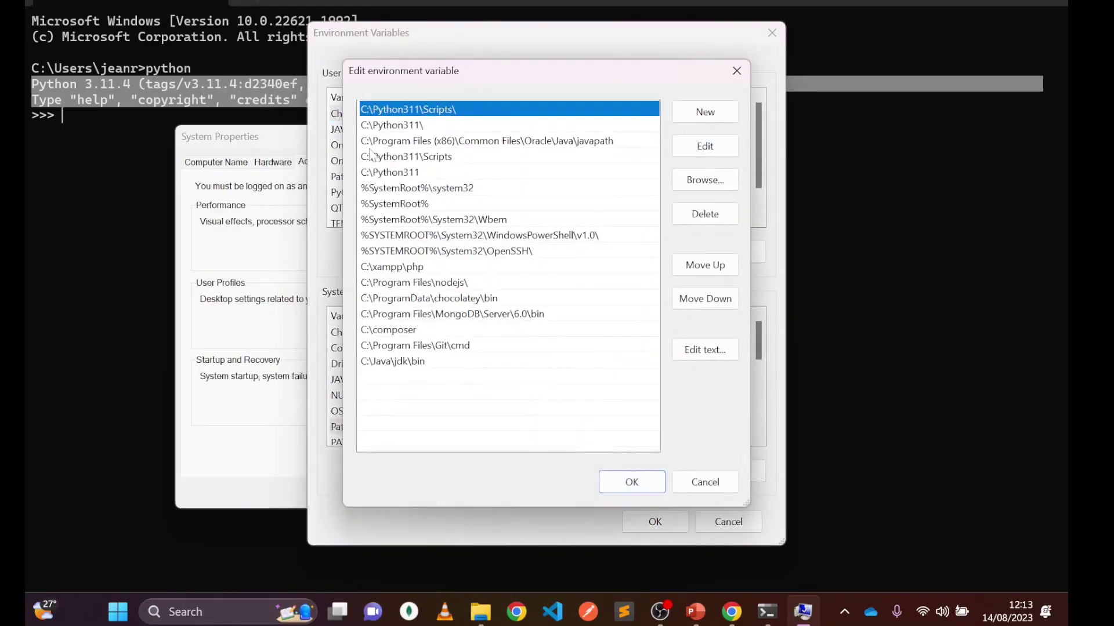
Check the C:\Python311\Scripts and C:\Python311 Path entries and confirm with OK
click(371, 158)
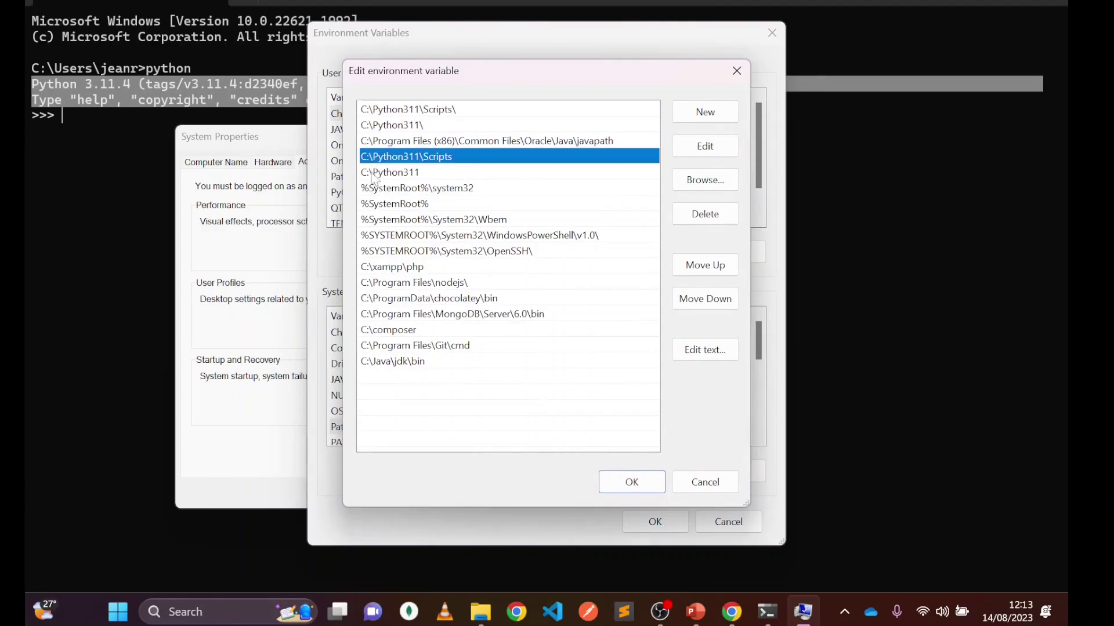
click(373, 174)
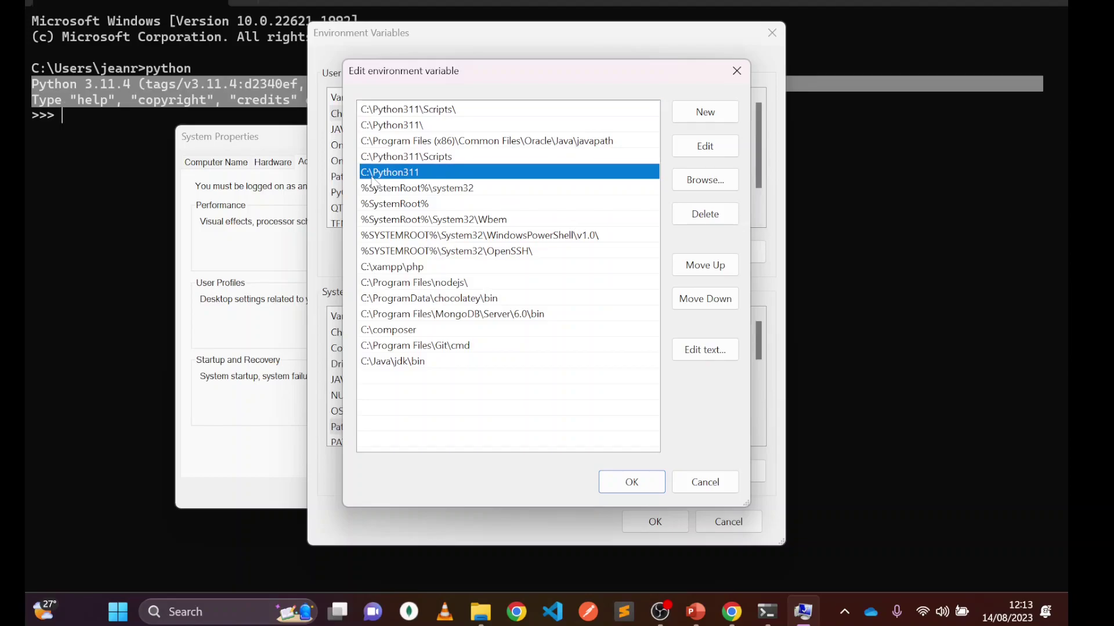
click(374, 161)
click(373, 174)
click(376, 158)
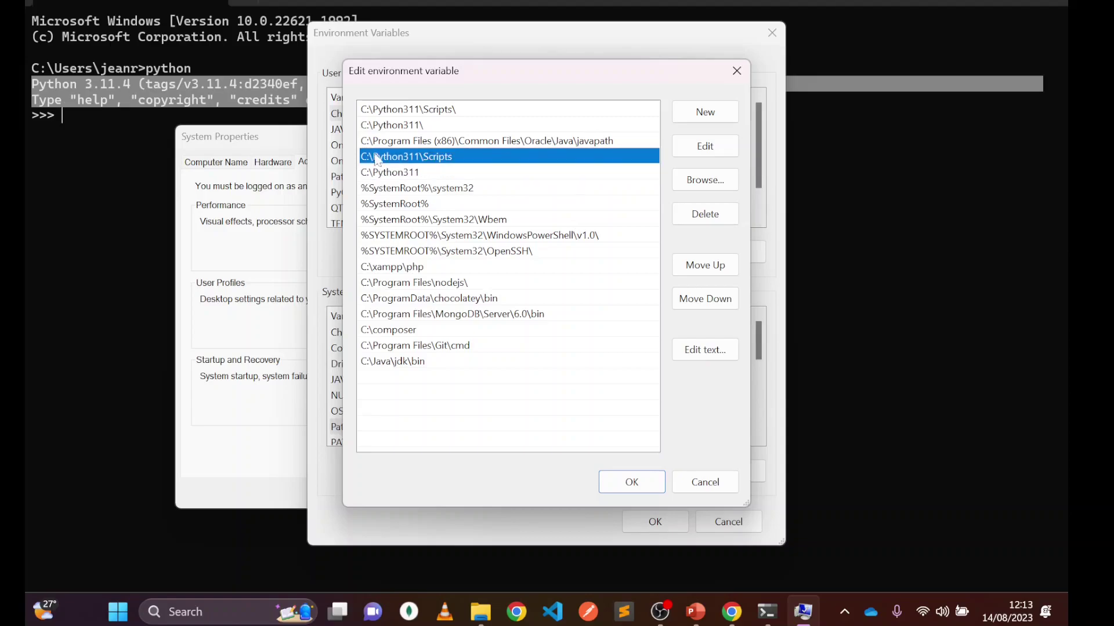
click(606, 479)
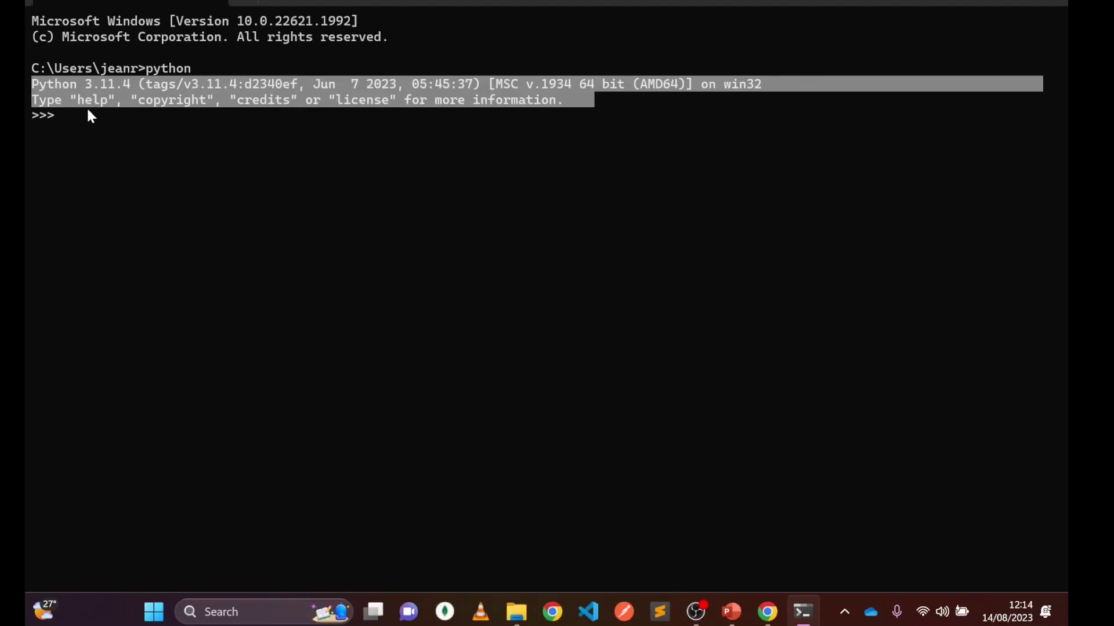
Run print("Hello World"); in the Python interpreter
text(print(_)
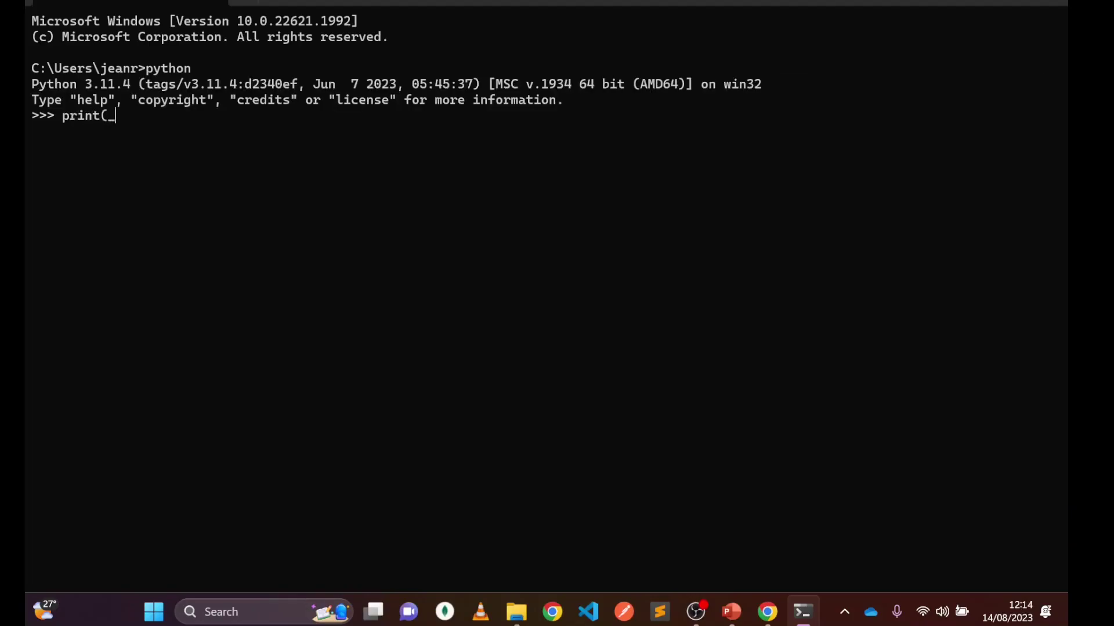
text())
key(Left)
text(""Hello World)
key(Right)
key(Right)
text(;)
key(Return)
Exit the interpreter with exit() and clear the console with cls
text(ex)
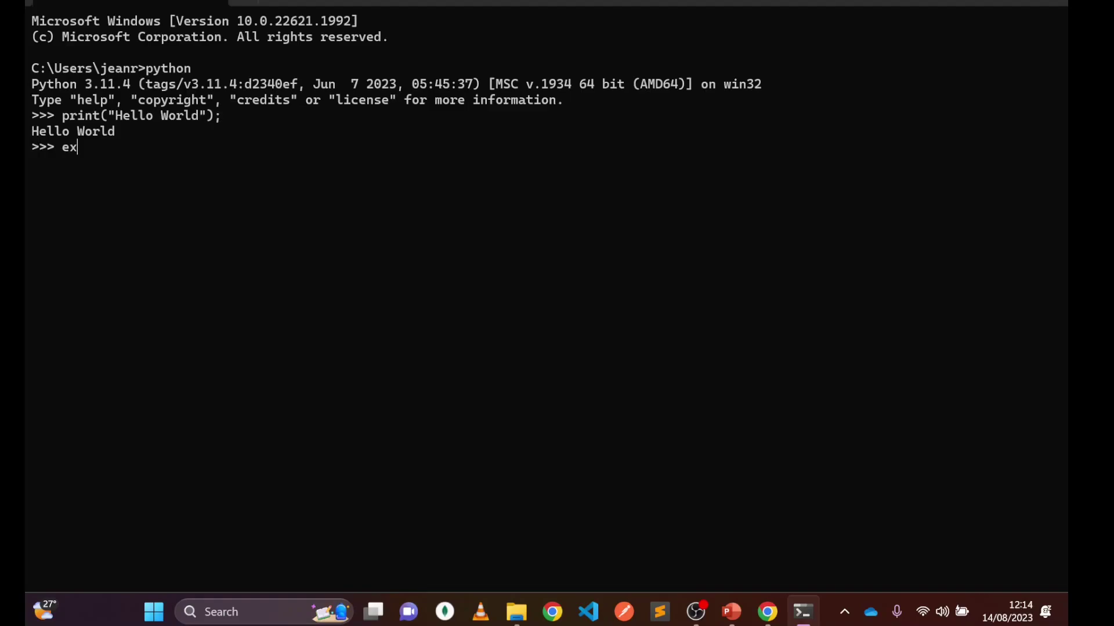
text(it())
key(Return)
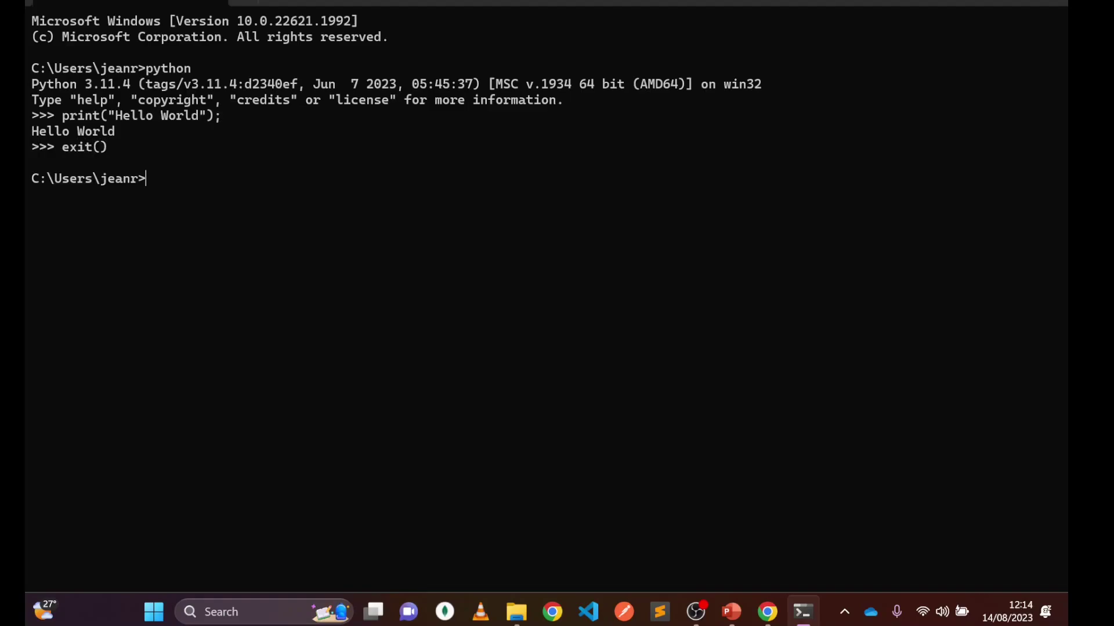
text(cls)
key(Return)
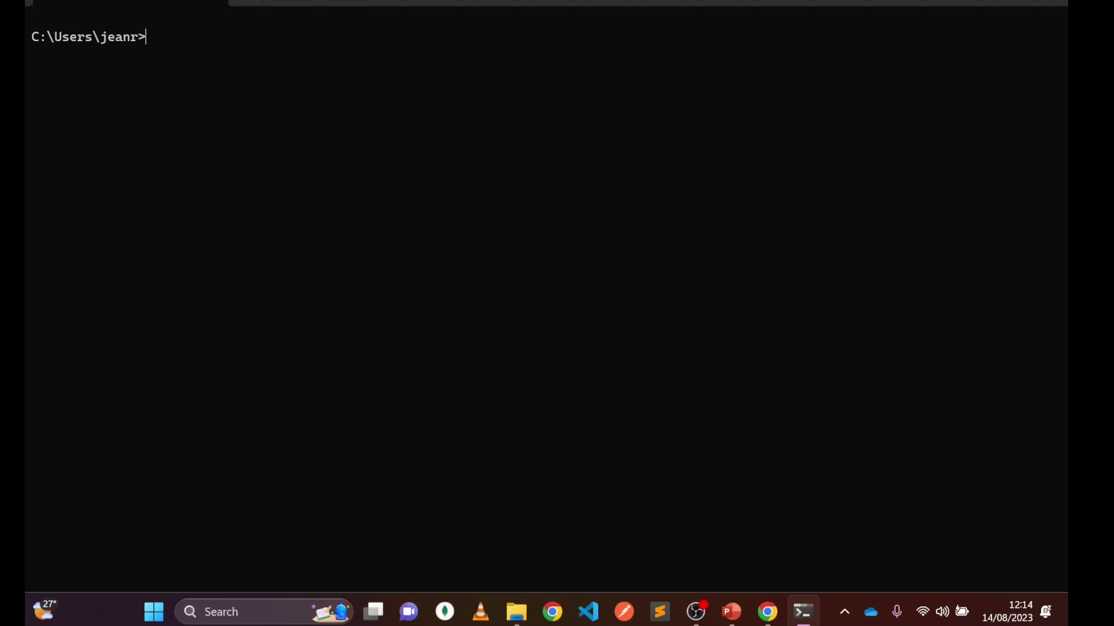
Run pip freeze, listing djongo 1.3.6, dnspython 2.4.1 and pymongo 4.4.1
text(p)
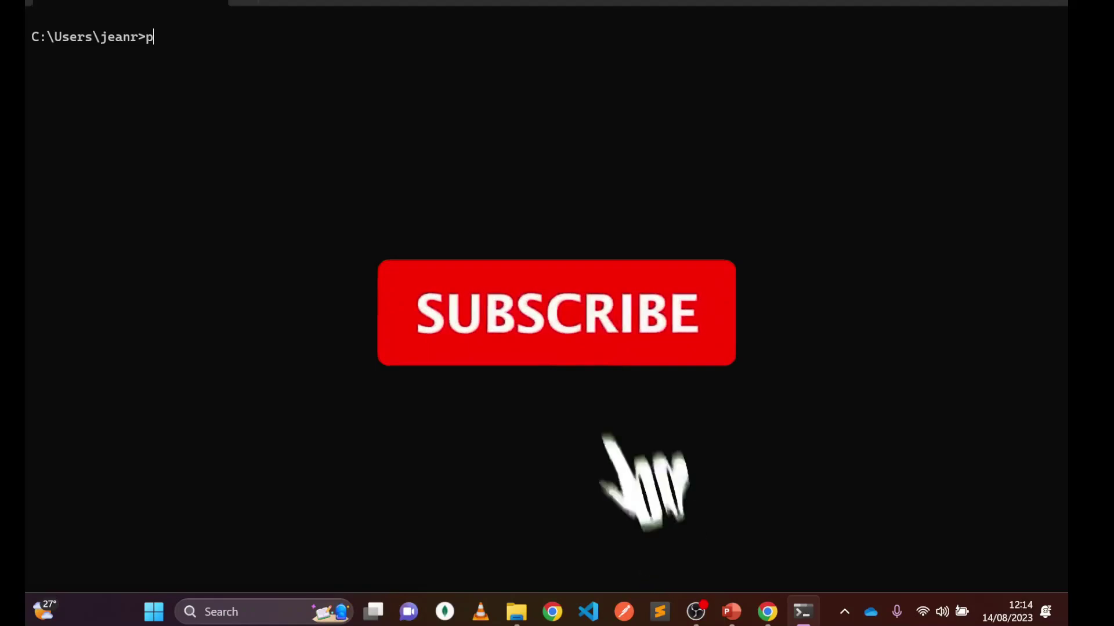
text(ip freeze)
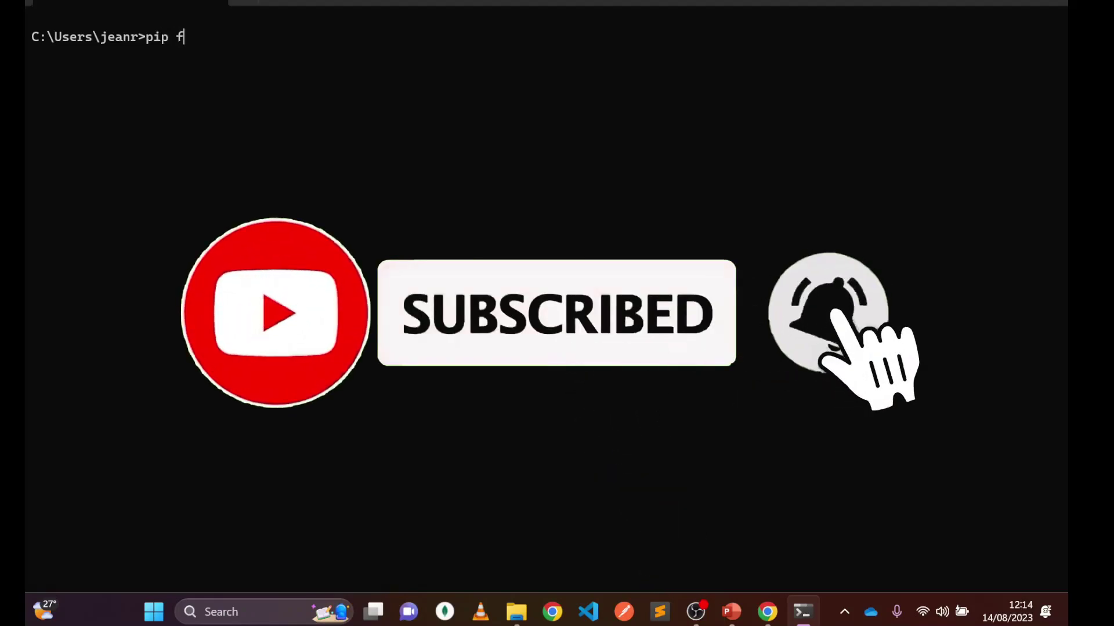
key(Return)
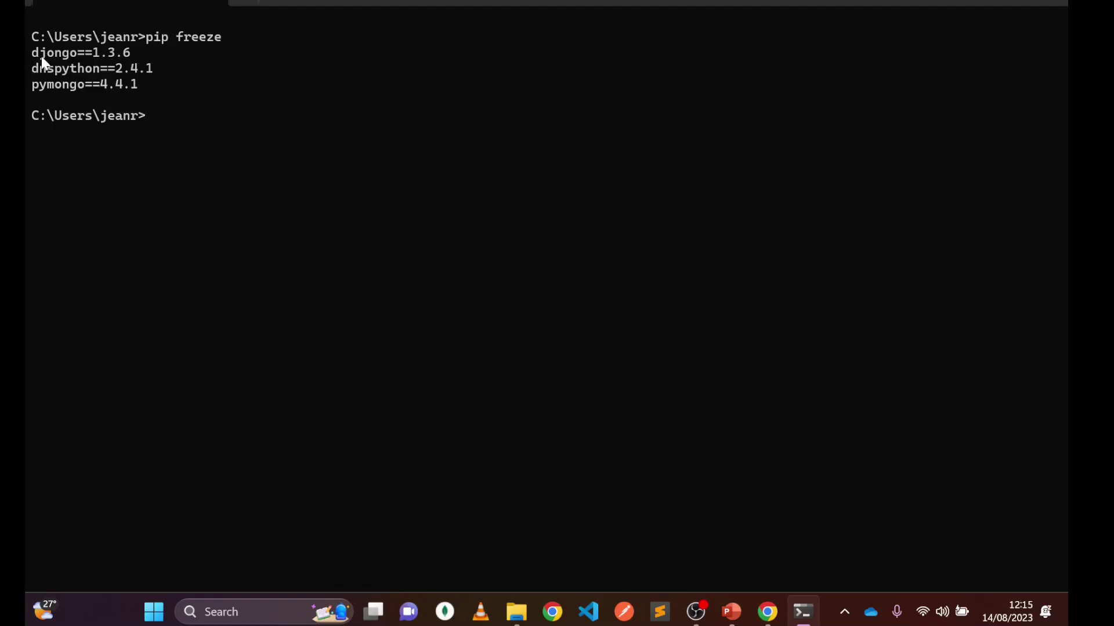
drag(31, 55, 132, 61)
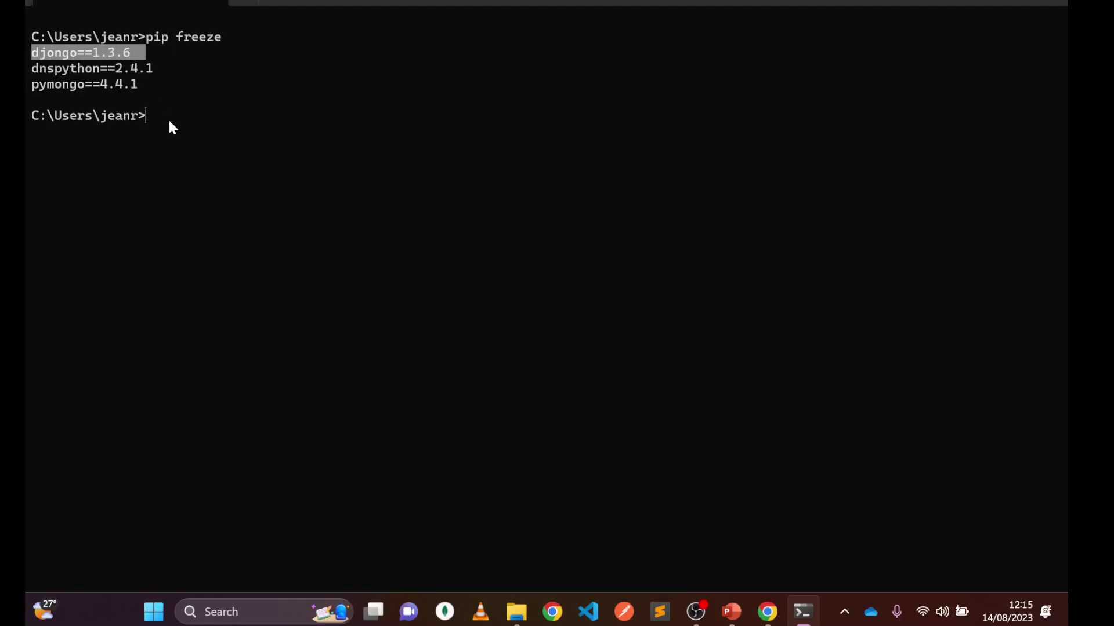
key(ctrl+c)
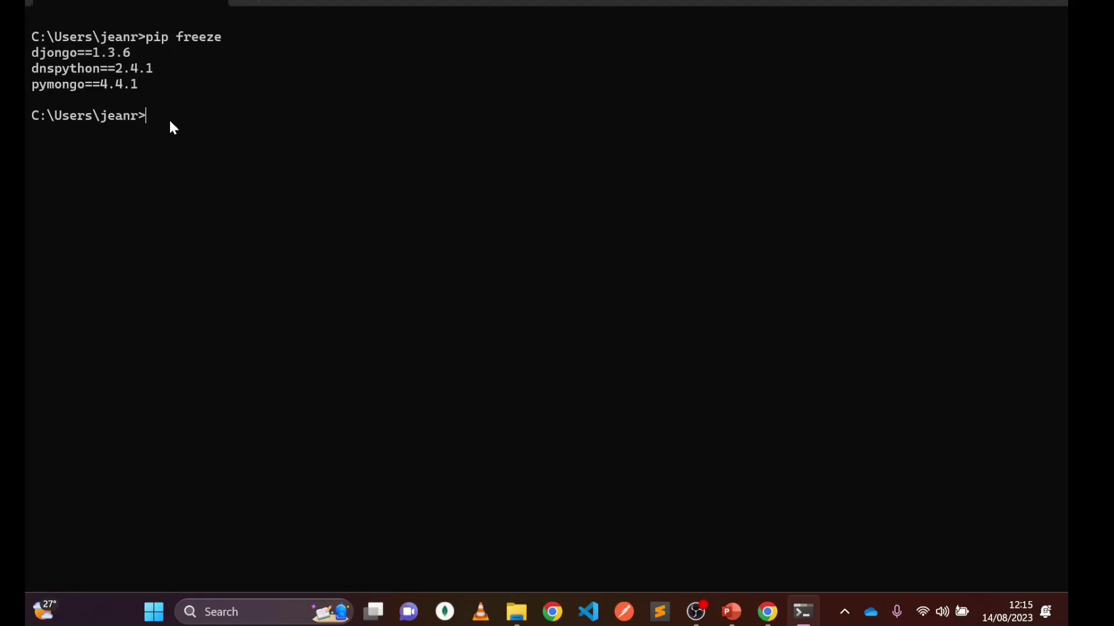
Install Django with pip, then paste the suggested 'python.exe -m pip install --upgrade pip' command
text(pip install django)
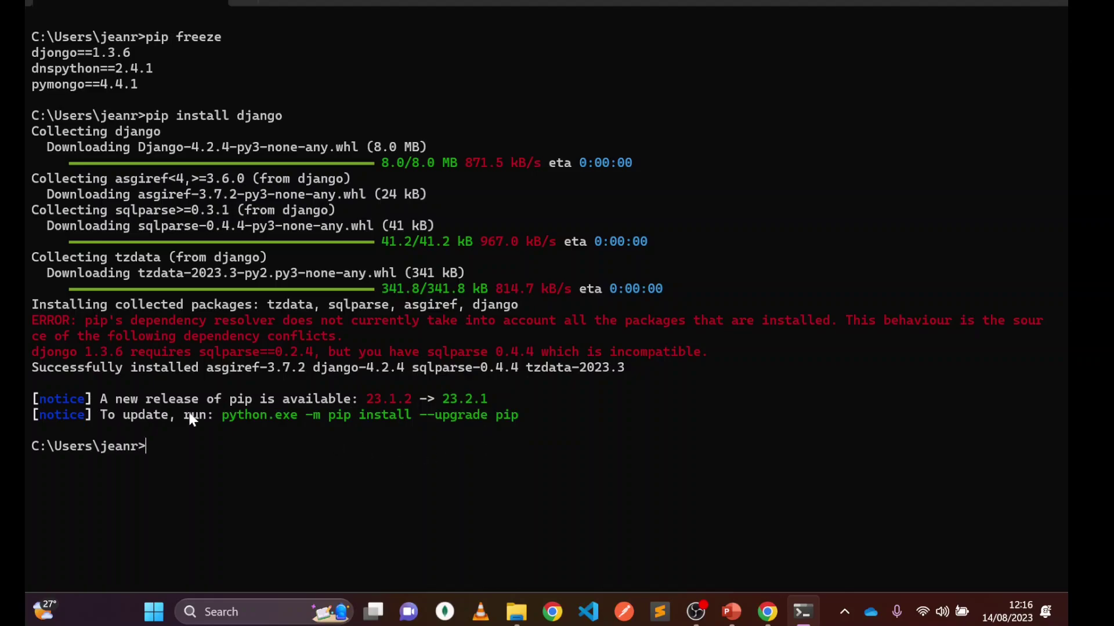
drag(224, 417, 517, 423)
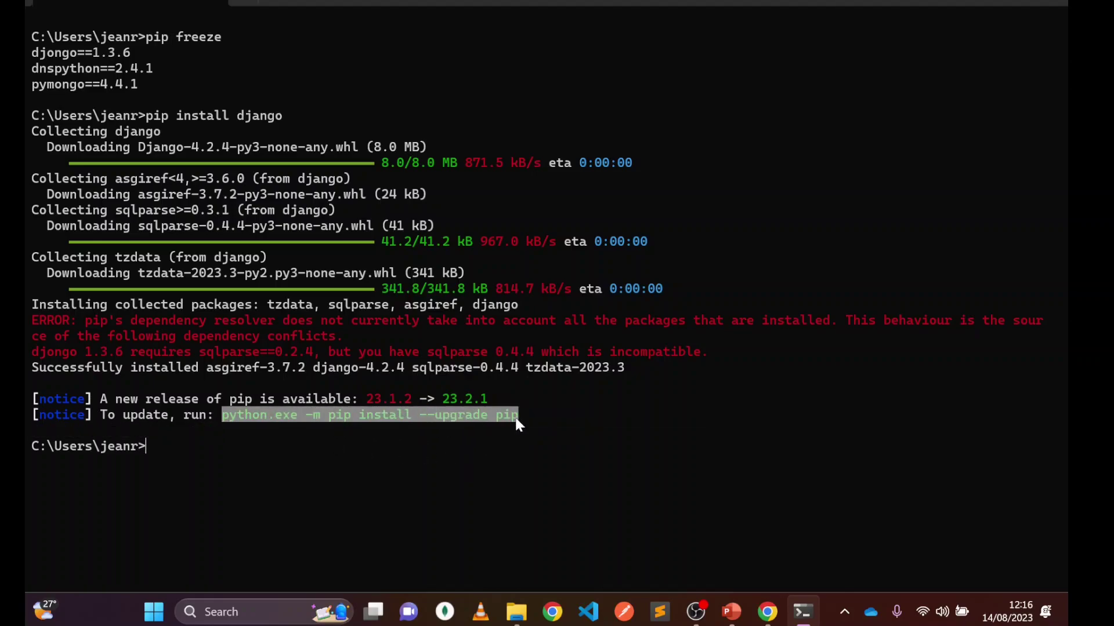
right_click(492, 414)
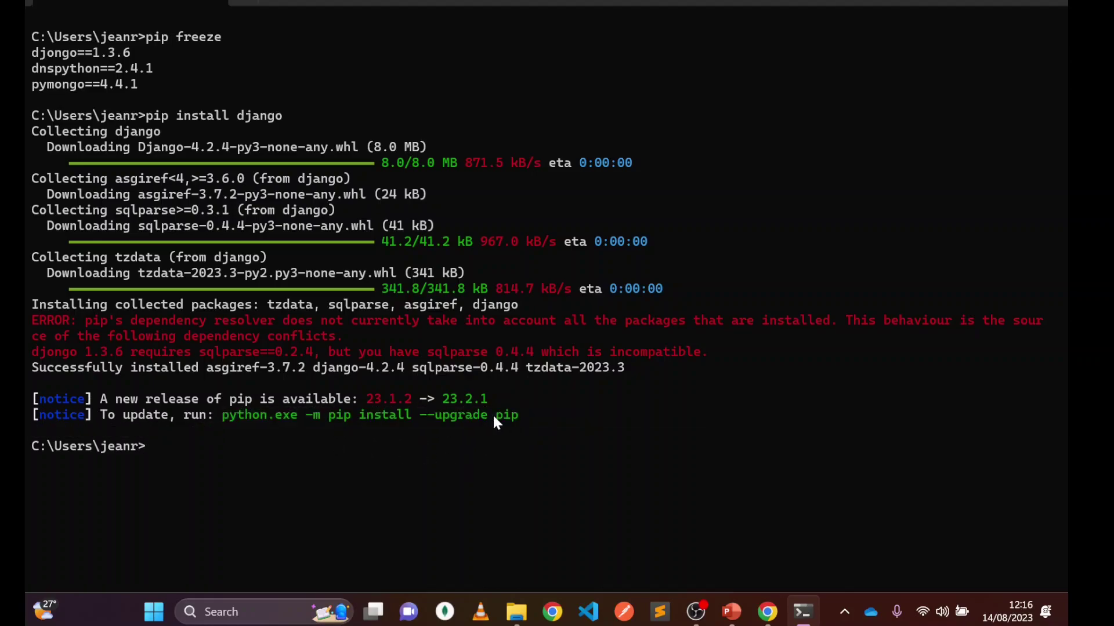
right_click(344, 440)
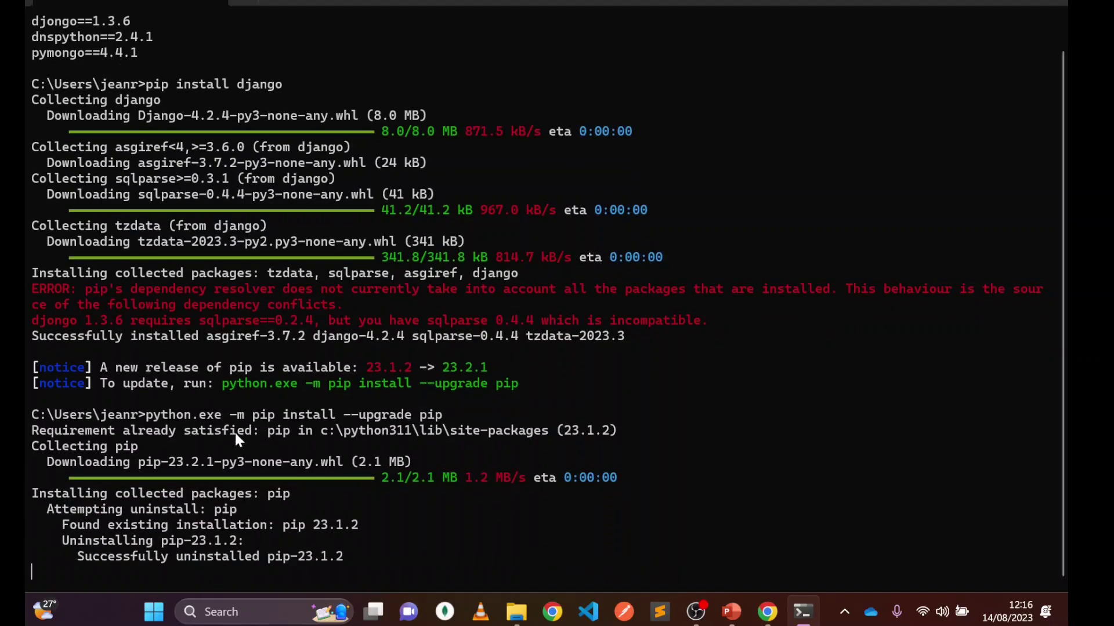
Point out the upgrade notice and the new pip version 23.2.1
drag(184, 385, 441, 385)
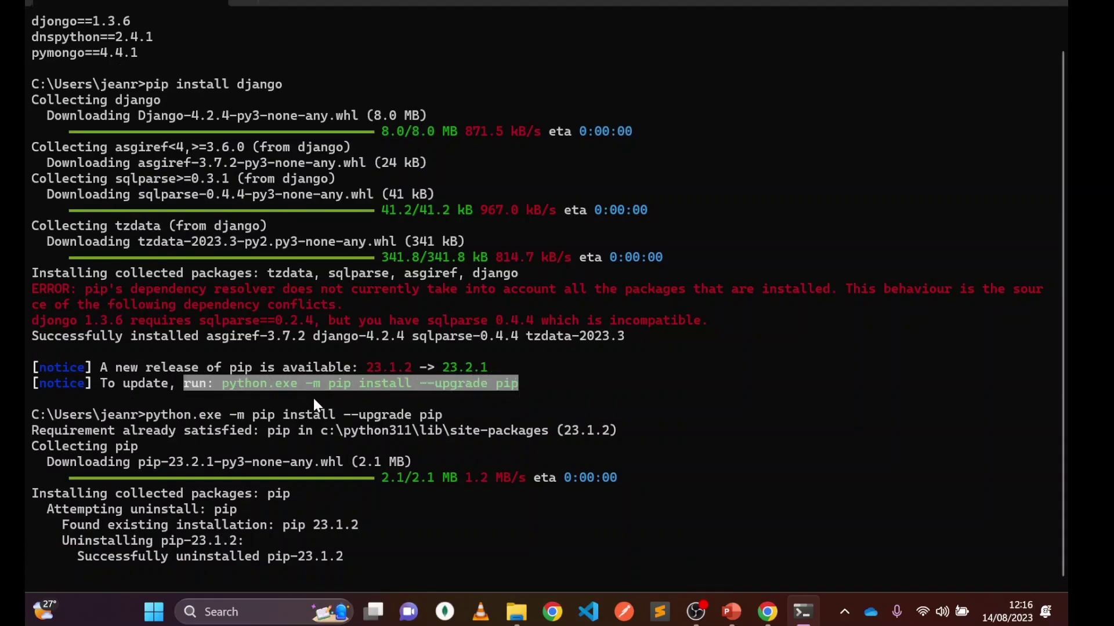
click(290, 401)
drag(222, 384, 518, 390)
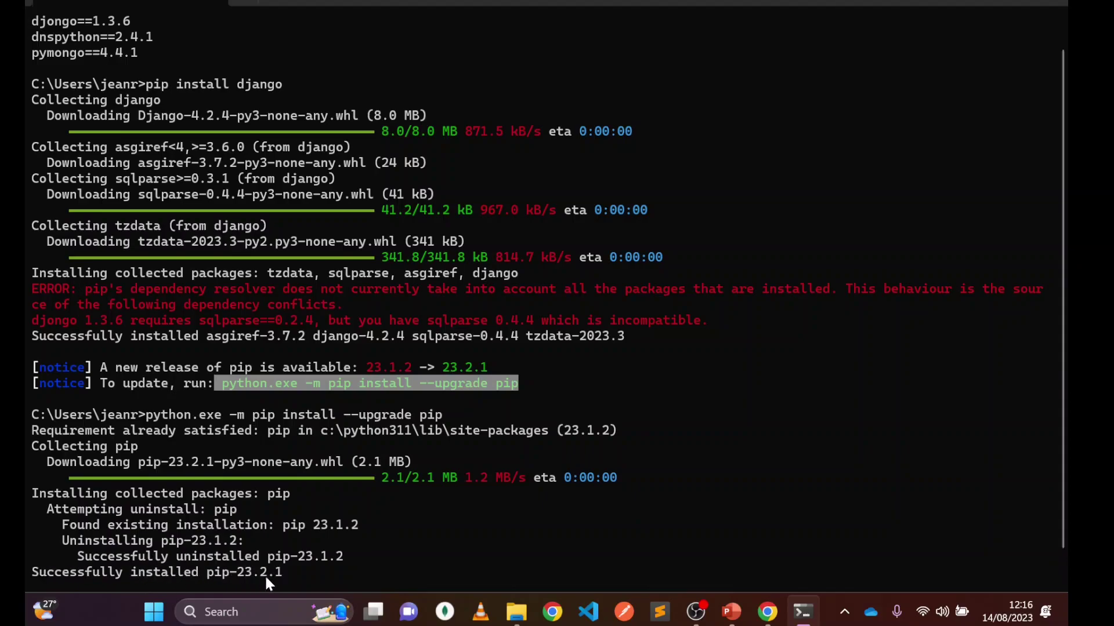
drag(443, 365, 497, 374)
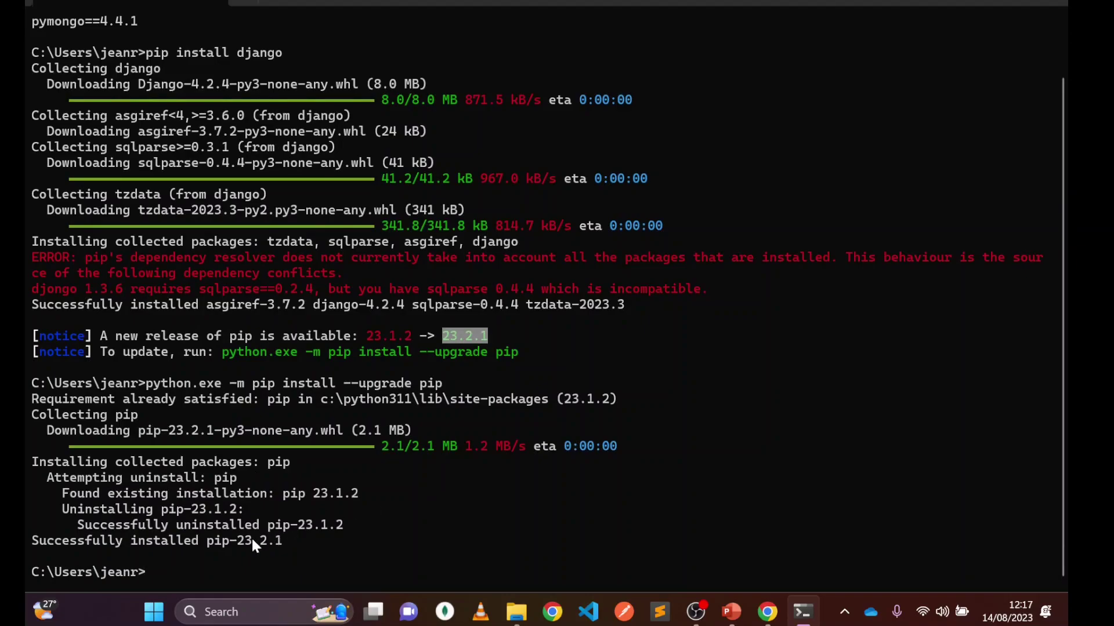
Clear the console with cls and list installed packages with pip freeze
text(cls)
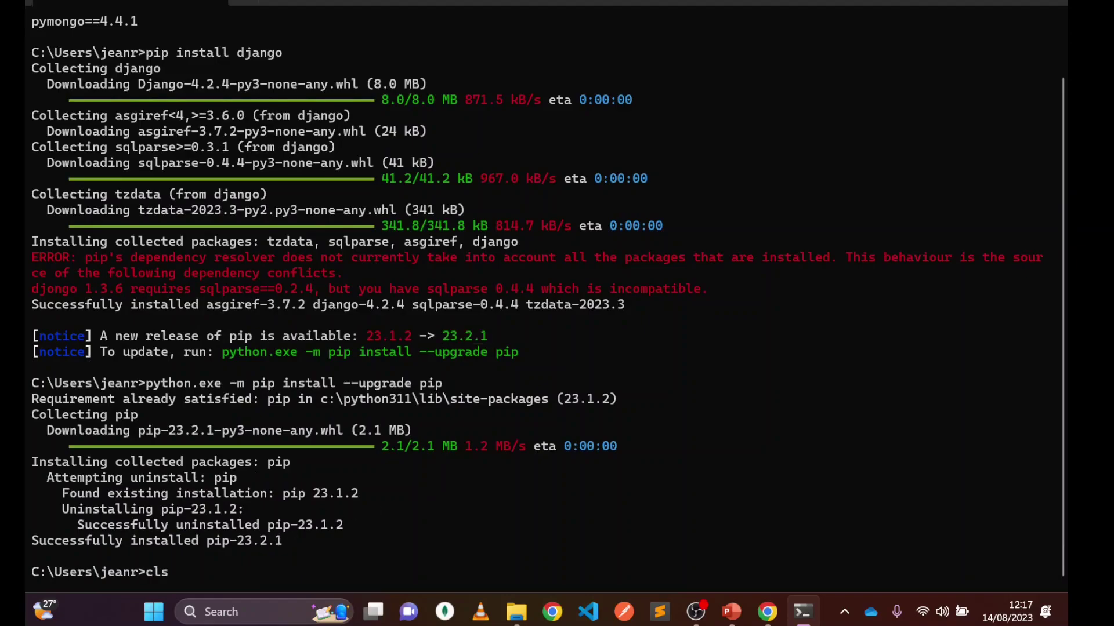
key(Return)
text(pip )
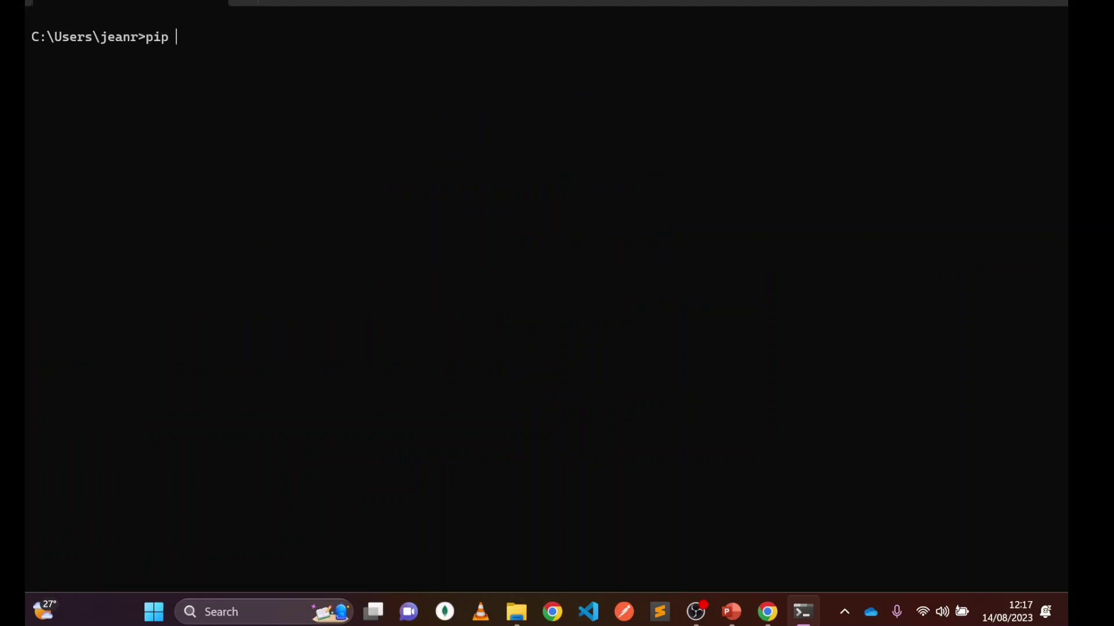
text(freeze)
key(Return)
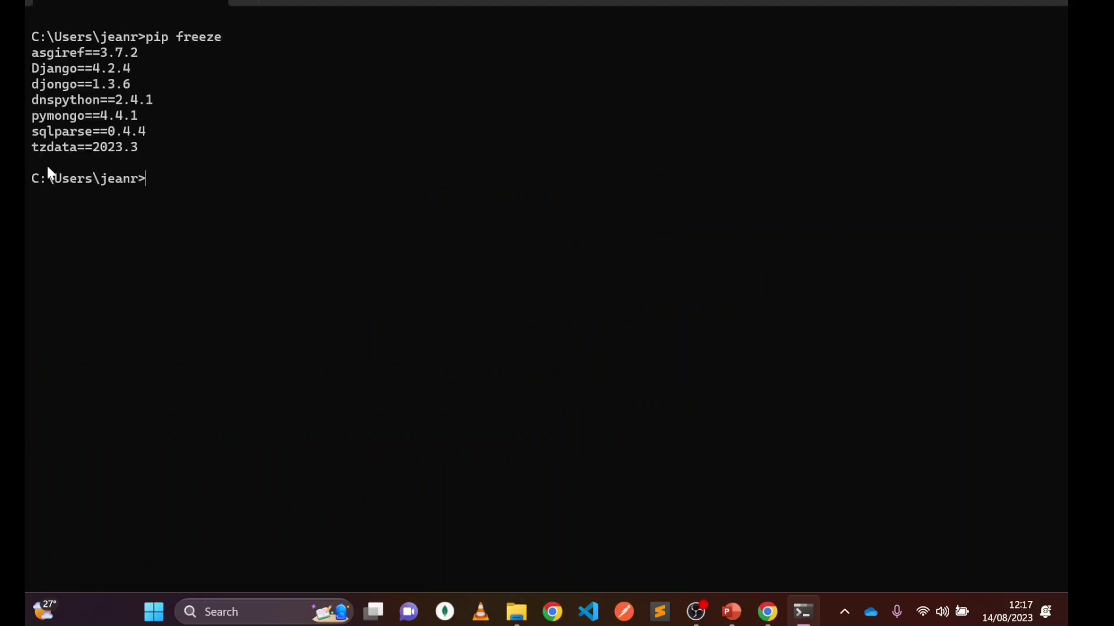
Highlight the Django==4.2.4, asgiref==3.7.2 and sqlparse==0.4.4 lines, then enter 'pip install django' at the prompt
drag(30, 71, 130, 68)
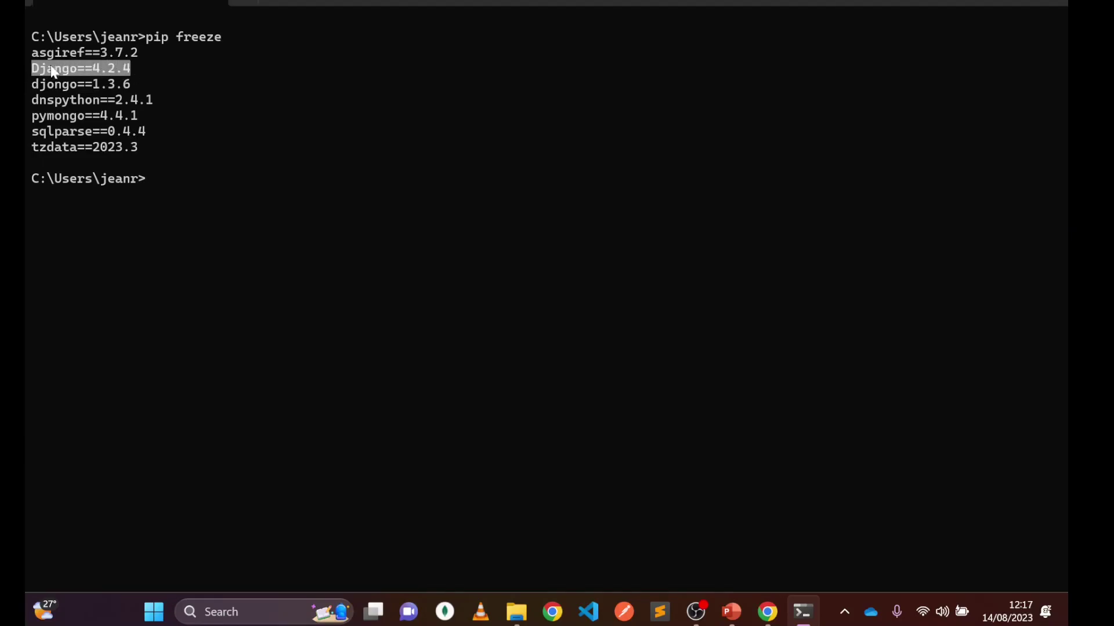
drag(32, 50, 122, 61)
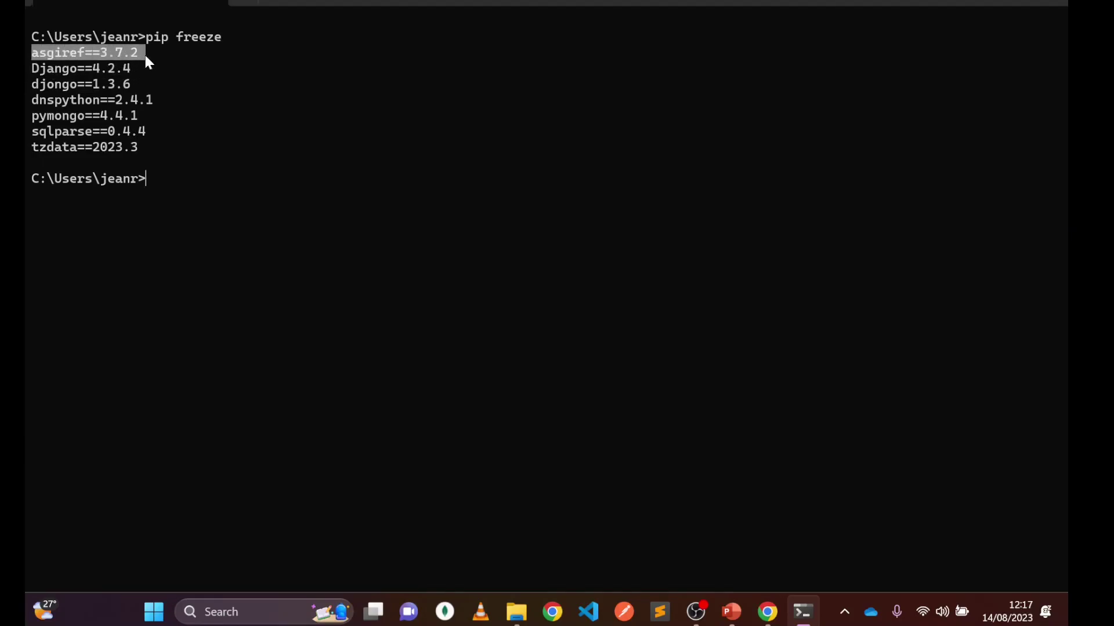
drag(32, 131, 64, 135)
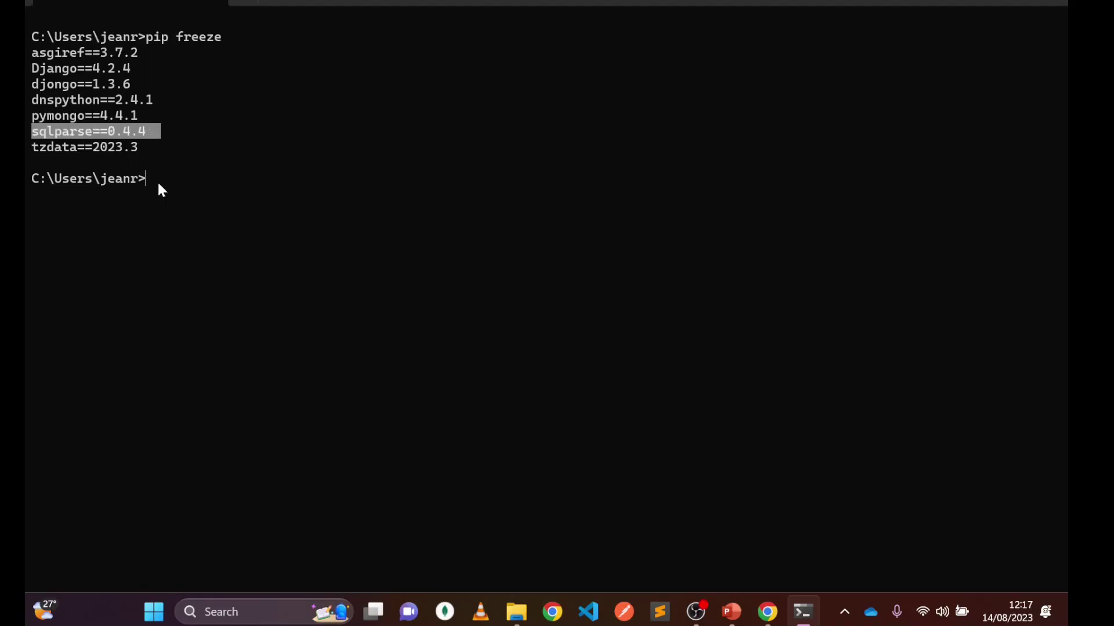
key(ctrl+c)
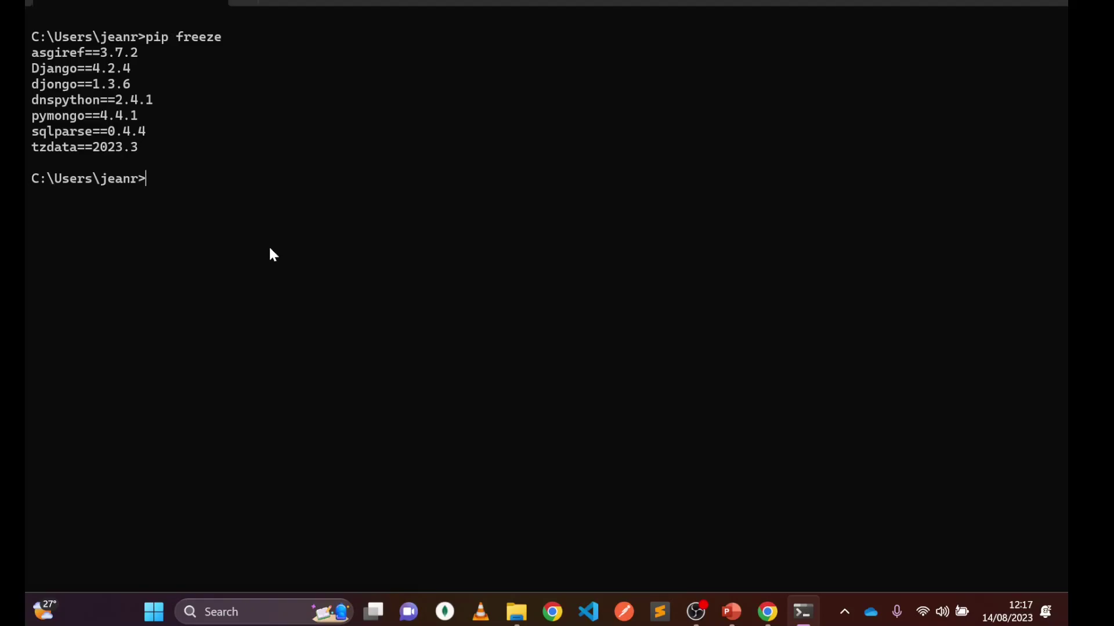
text(pip install django)
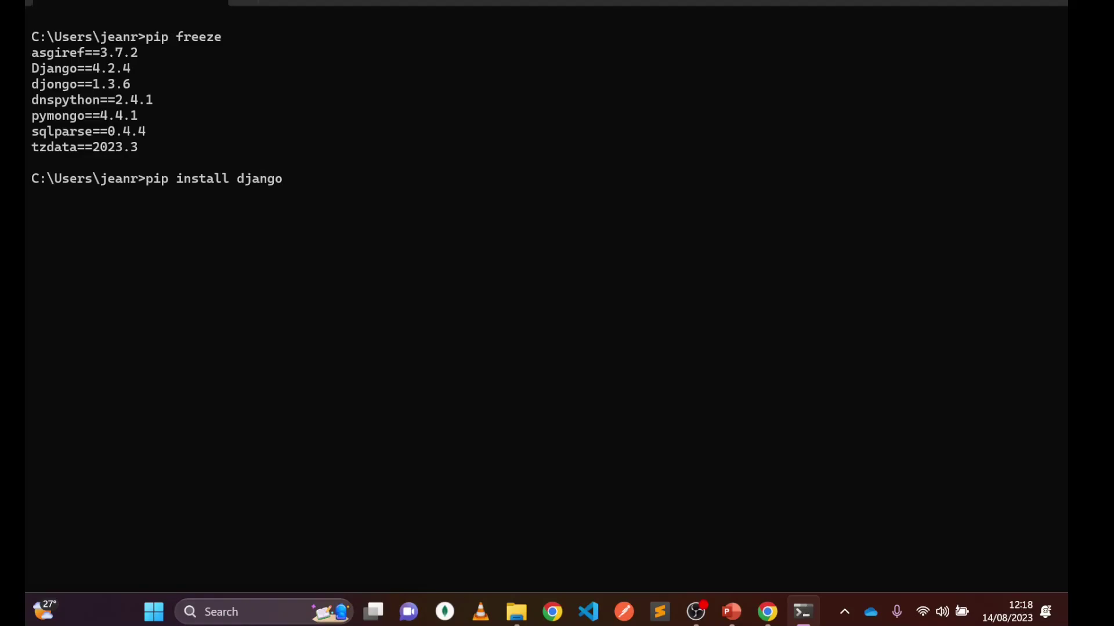